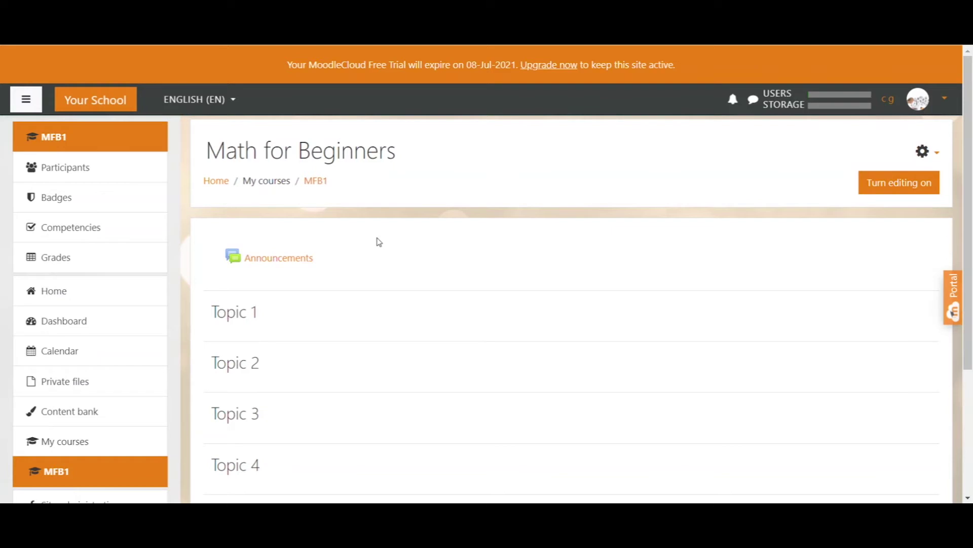
# - Highlight the Announcements forum name, then turn editing on for the course
pyautogui.moveTo(314, 259); pyautogui.dragTo(245, 266)
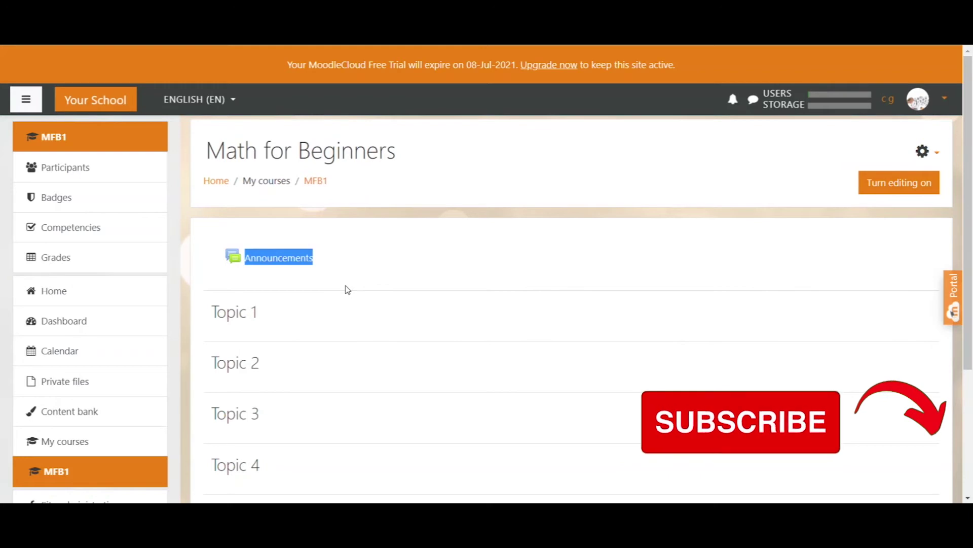
pyautogui.scroll(-1, 358, 254)
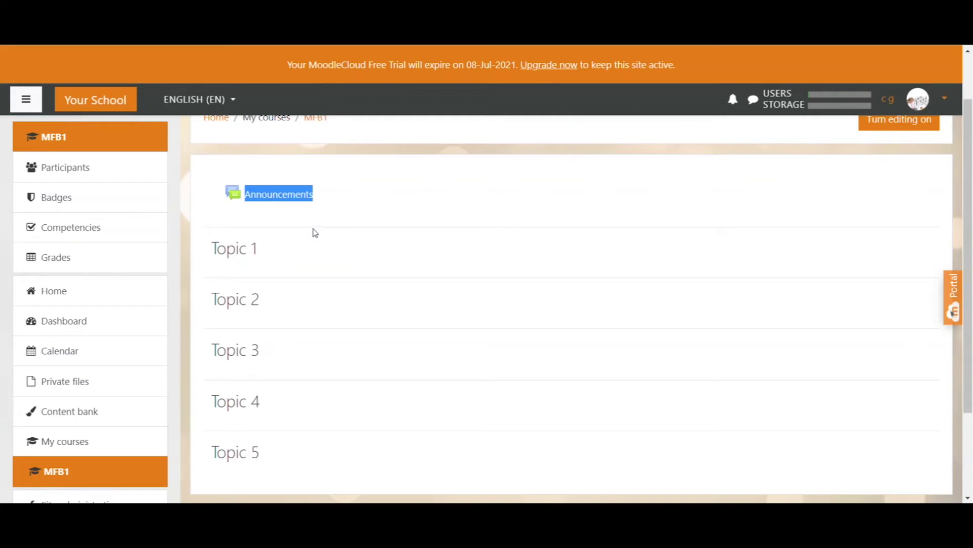
pyautogui.scroll(1, 315, 232)
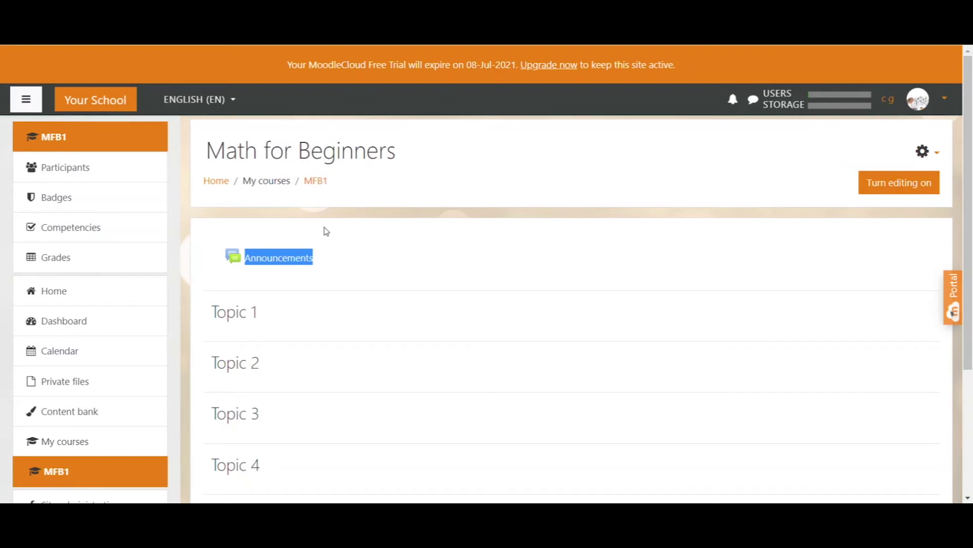
pyautogui.click(892, 186)
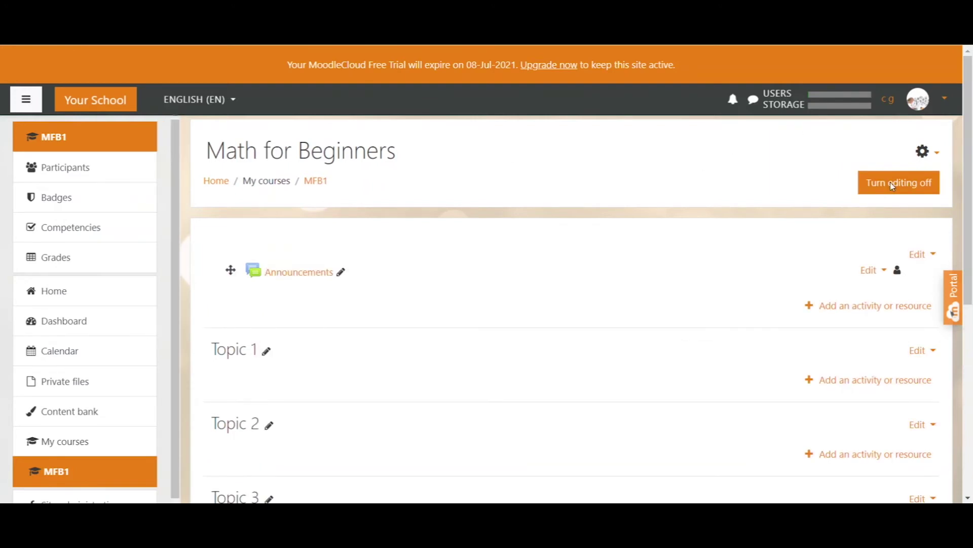
# - Start adding a new Forum activity, look at its forum types, then cancel back to the course
pyautogui.click(859, 310)
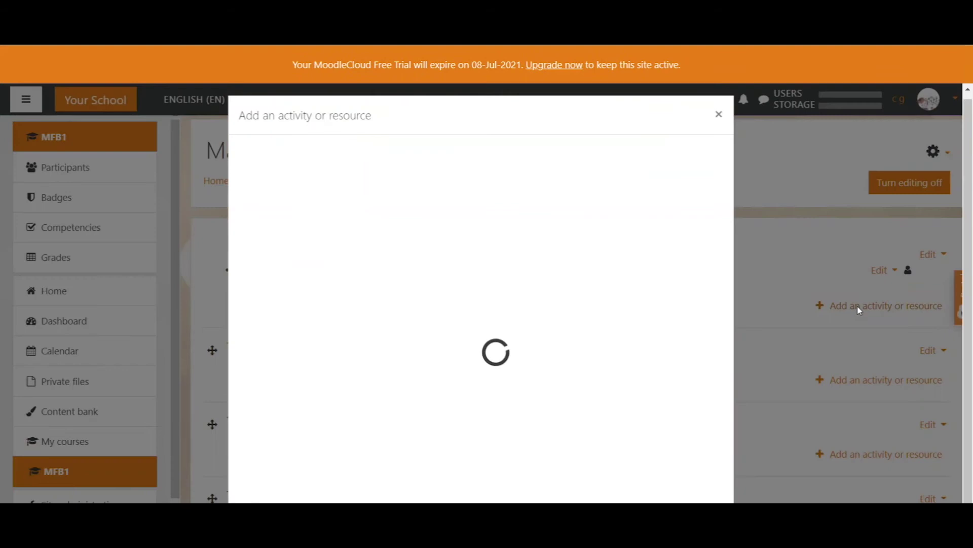
pyautogui.click(299, 196)
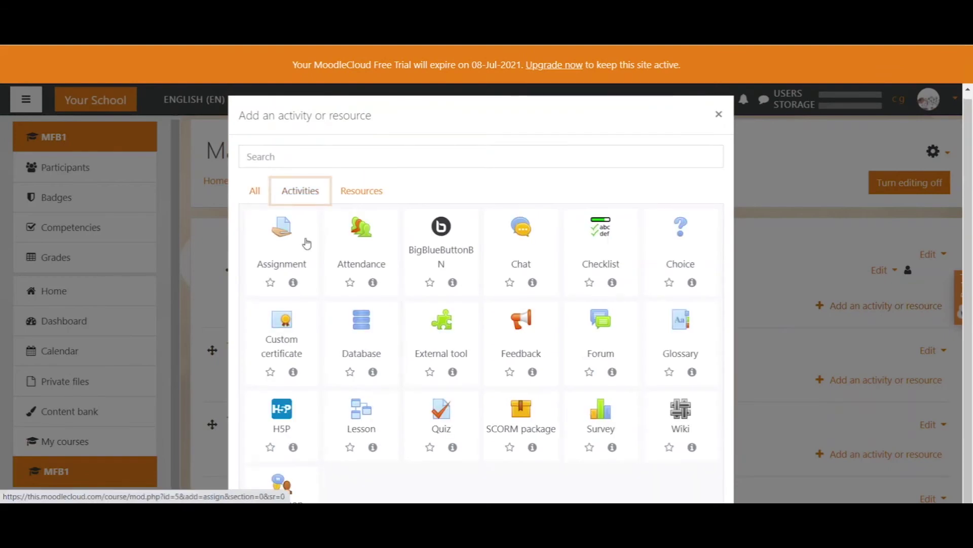
pyautogui.click(603, 330)
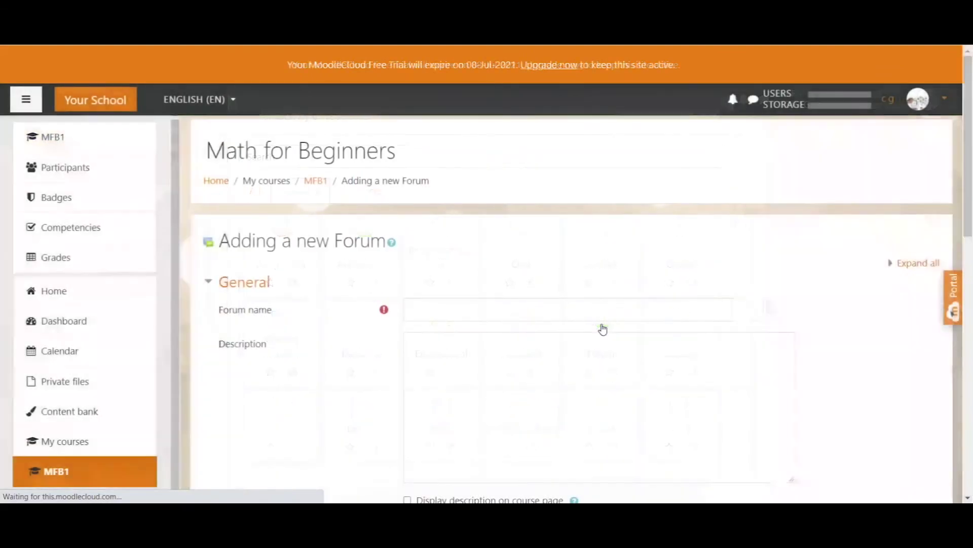
pyautogui.scroll(-1, 602, 329)
pyautogui.scroll(-1, 607, 269)
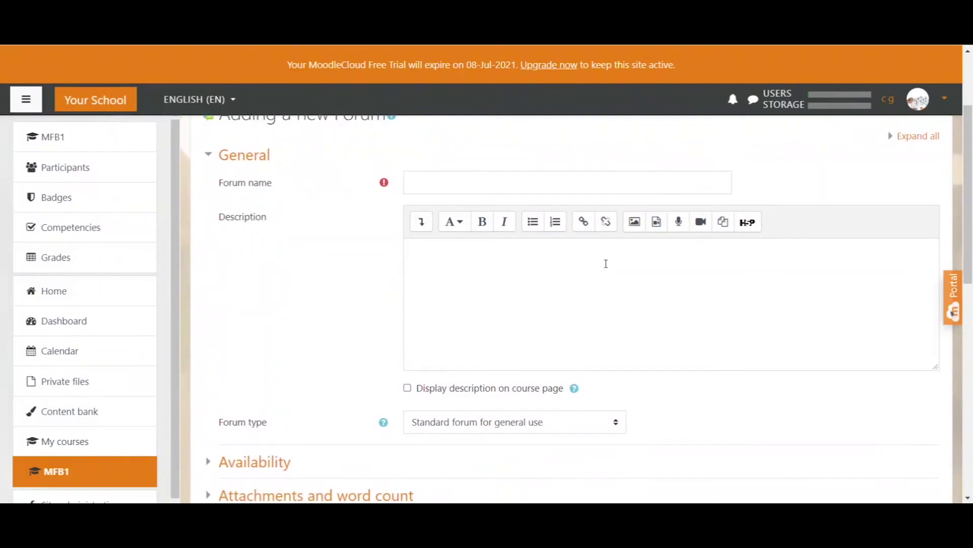
pyautogui.scroll(-1, 606, 264)
pyautogui.click(610, 360)
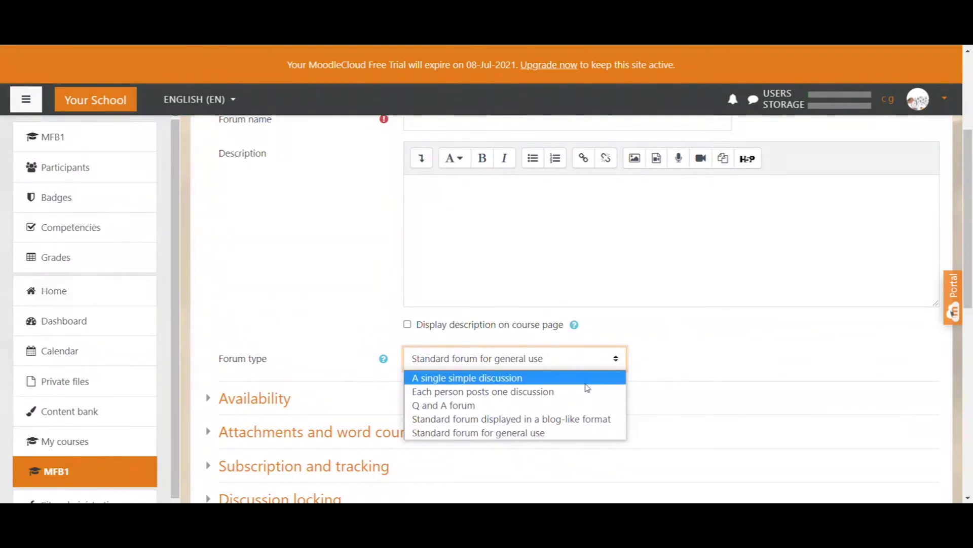
pyautogui.scroll(-8, 647, 336)
pyautogui.click(649, 328)
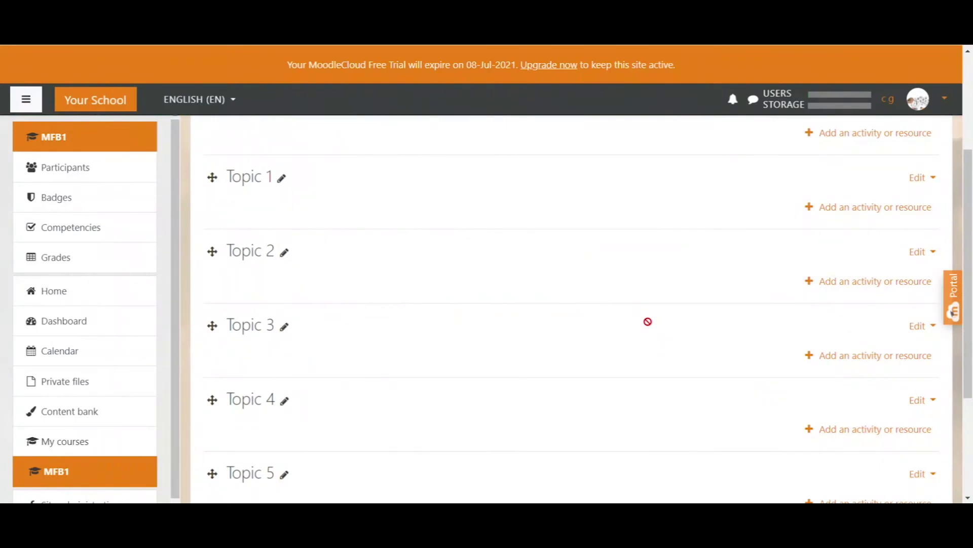
pyautogui.scroll(4, 295, 211)
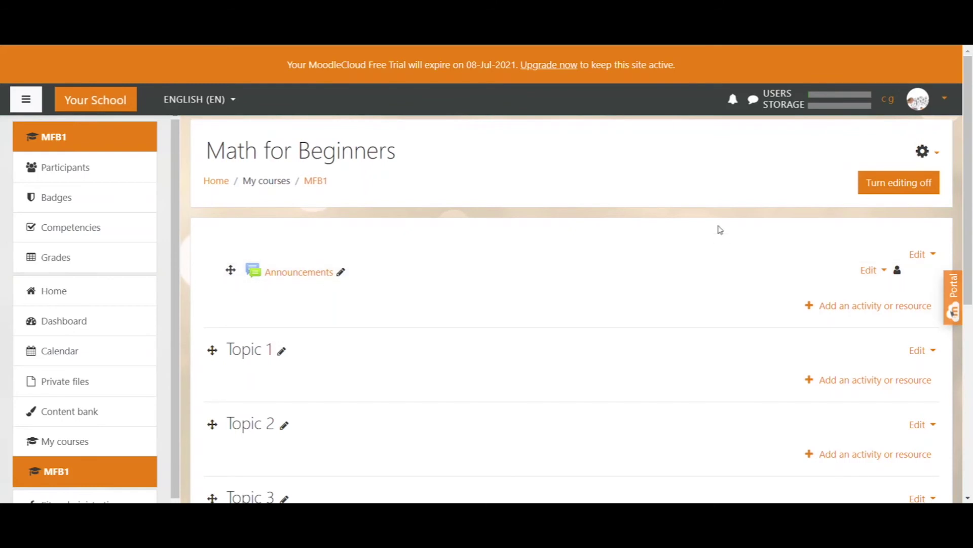
pyautogui.click(882, 274)
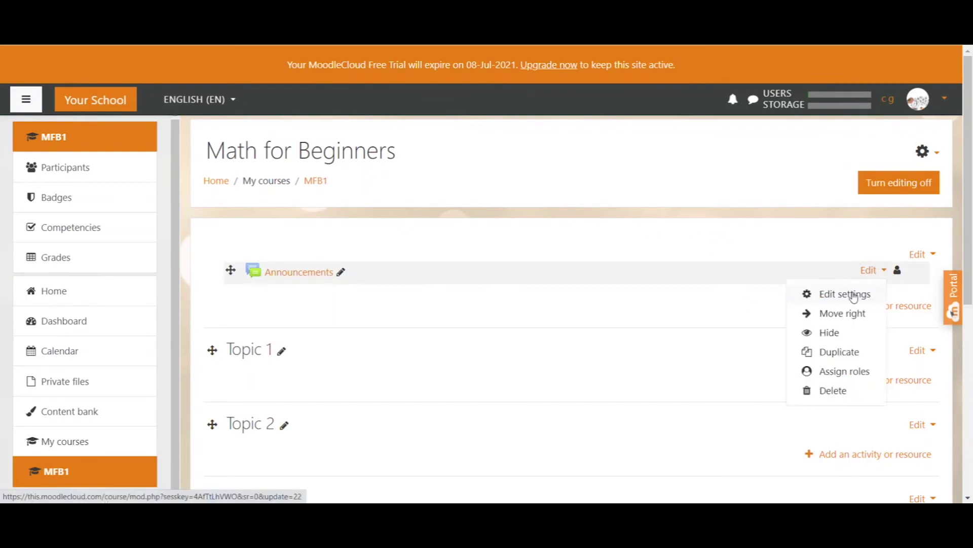
pyautogui.click(855, 294)
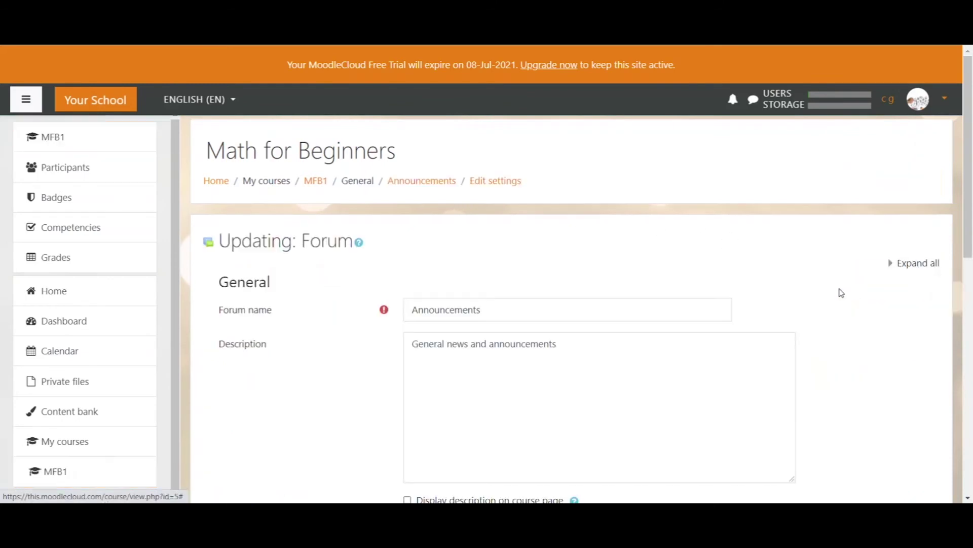
pyautogui.scroll(-5, 733, 292)
pyautogui.scroll(-1, 733, 293)
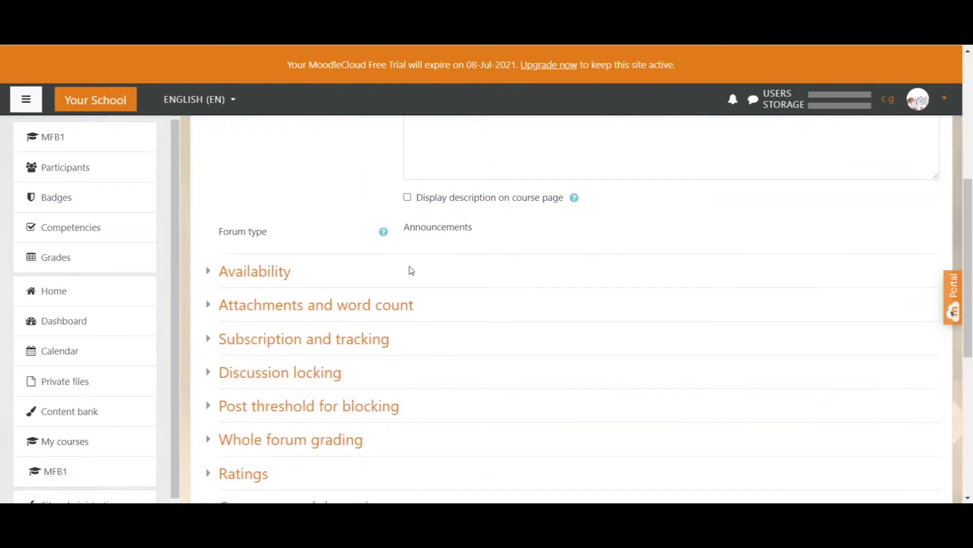
pyautogui.click(213, 340)
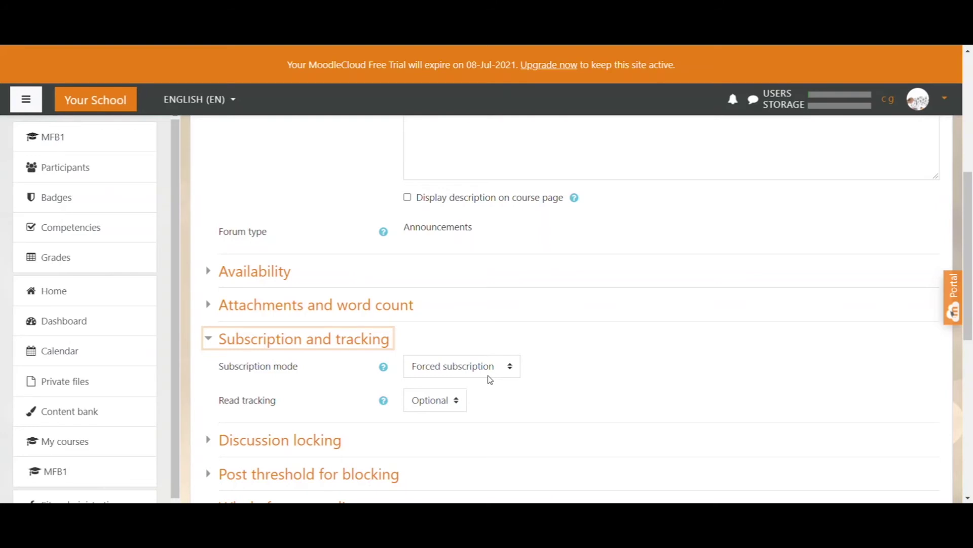
pyautogui.scroll(6, 489, 379)
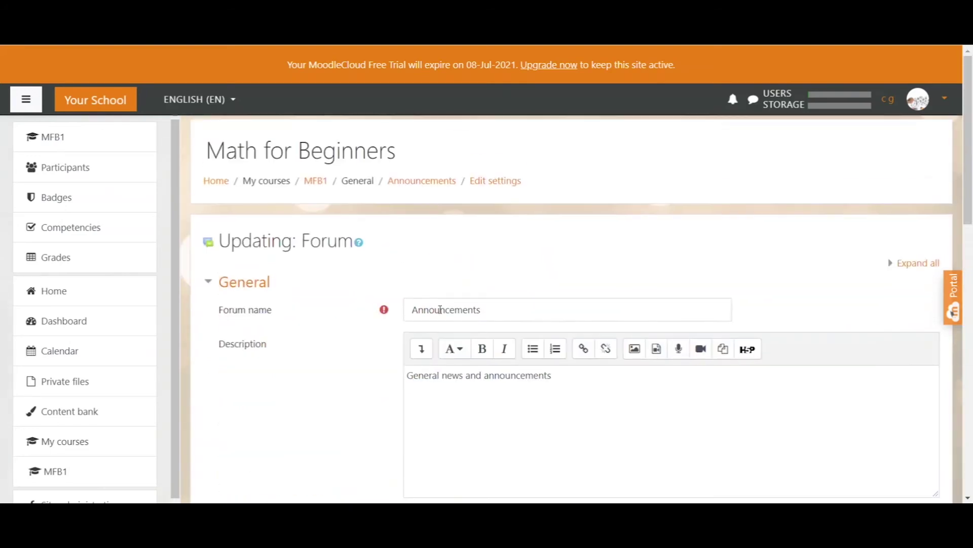
pyautogui.click(317, 185)
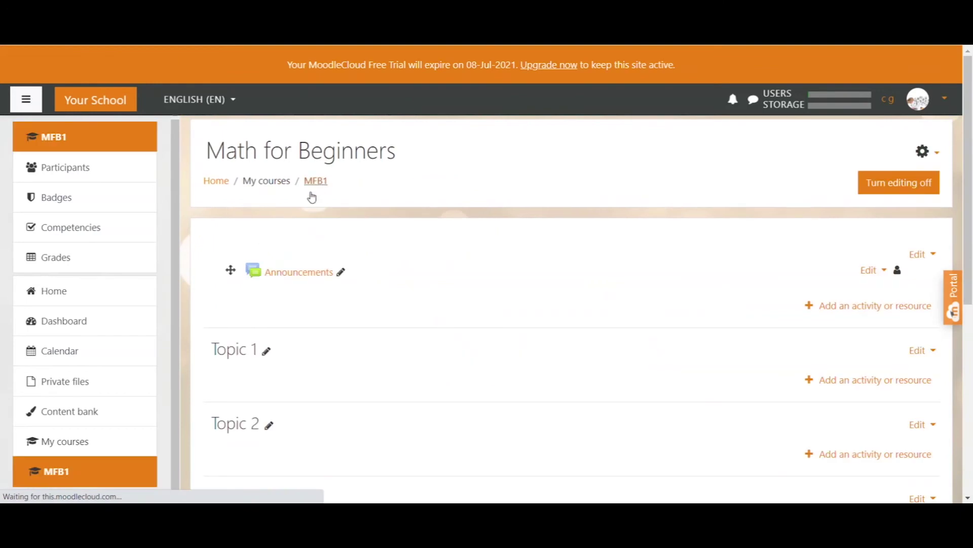
# - Start a new Announcements forum topic with the subject 'welcome announcement'
pyautogui.click(282, 276)
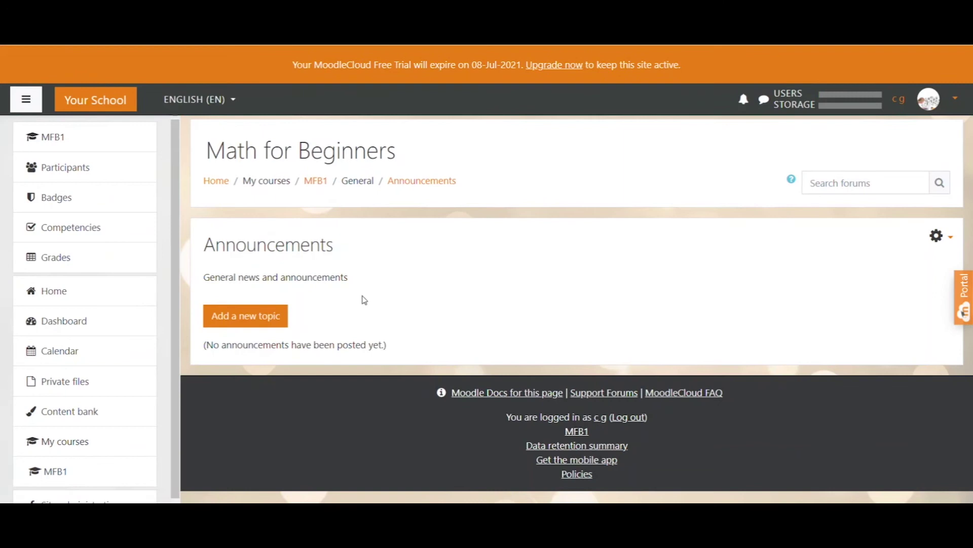
pyautogui.click(253, 319)
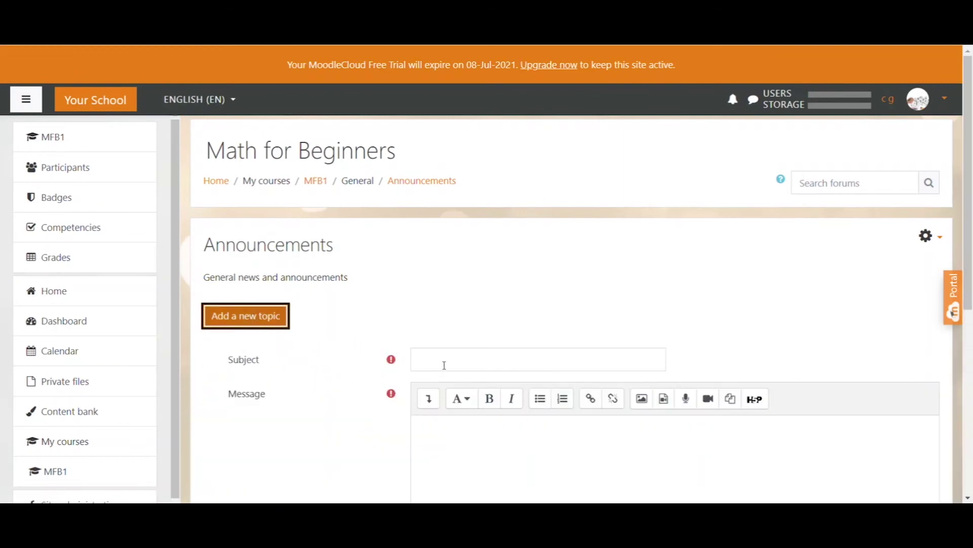
pyautogui.click(444, 365)
pyautogui.write('welcome announcement')
# - Paste the greeting that introduces the teacher and invites questions into the message
pyautogui.click(438, 444)
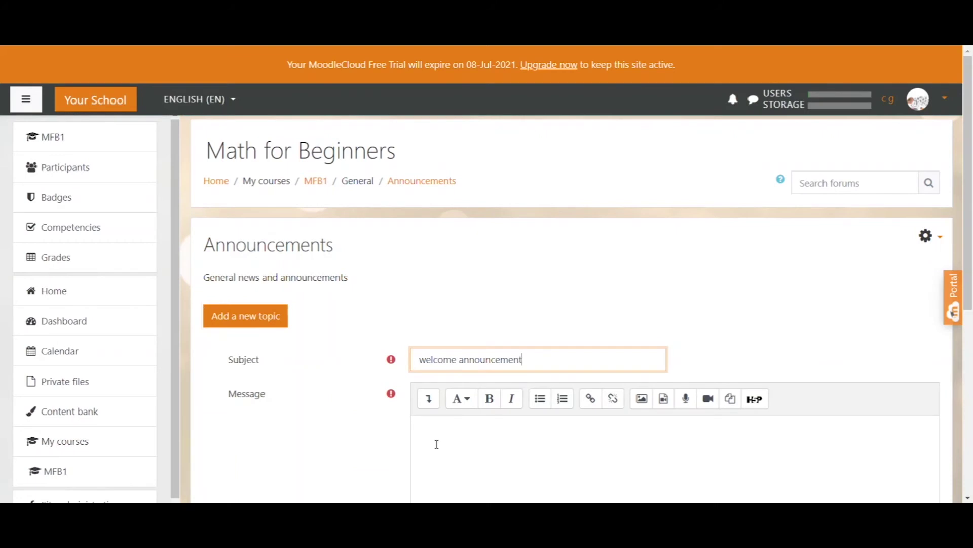
pyautogui.scroll(-3, 437, 444)
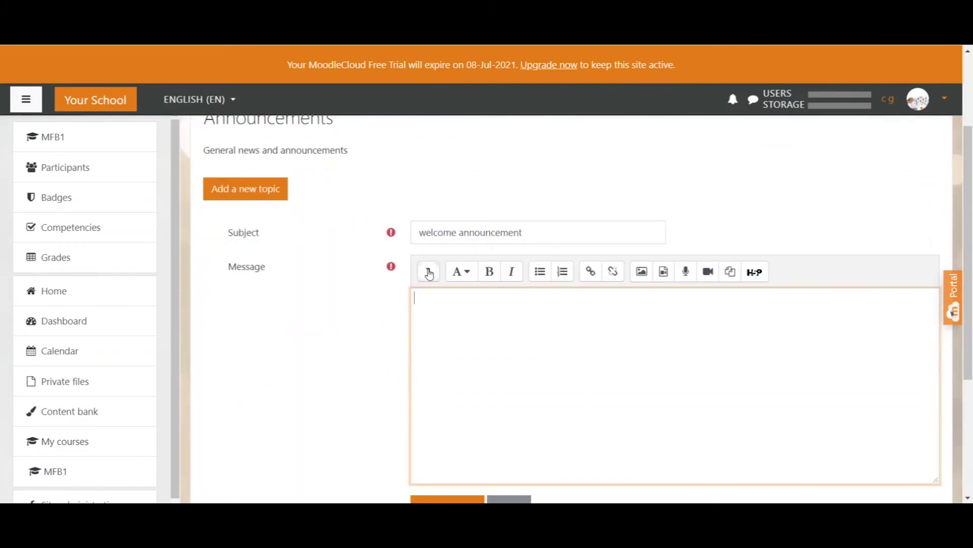
pyautogui.click(429, 271)
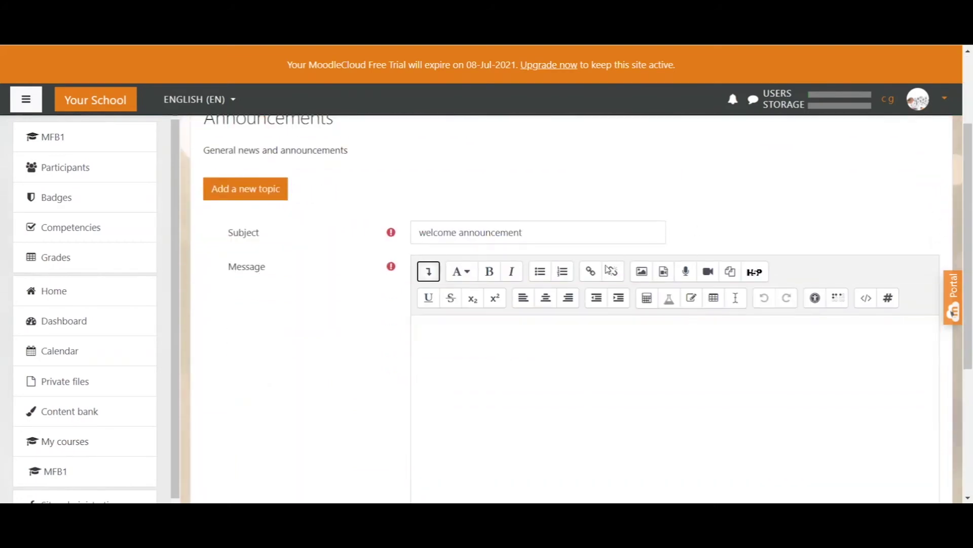
pyautogui.click(445, 337)
pyautogui.write('Hi Class, I am your teacher for this semester. Please contact me whenever you have a question. My email is: ....')
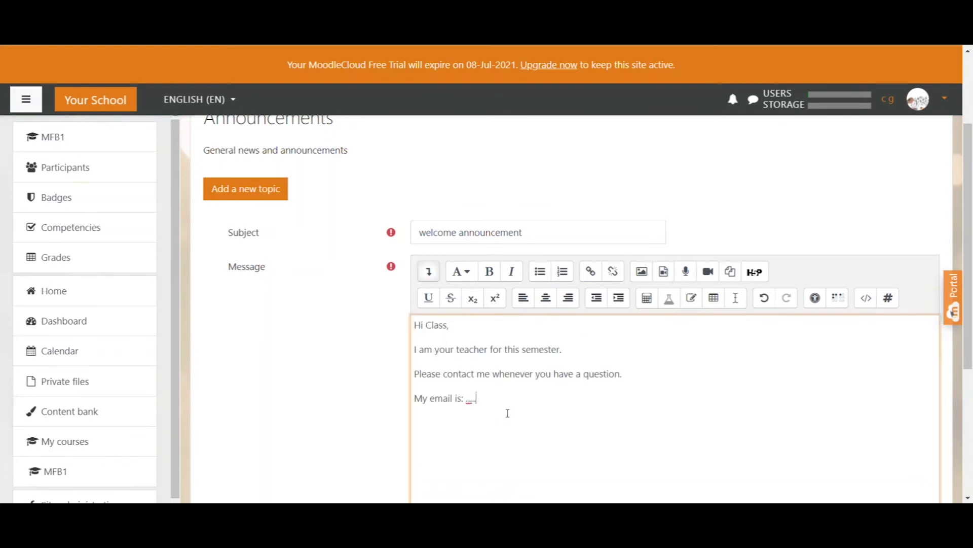
pyautogui.scroll(-4, 475, 395)
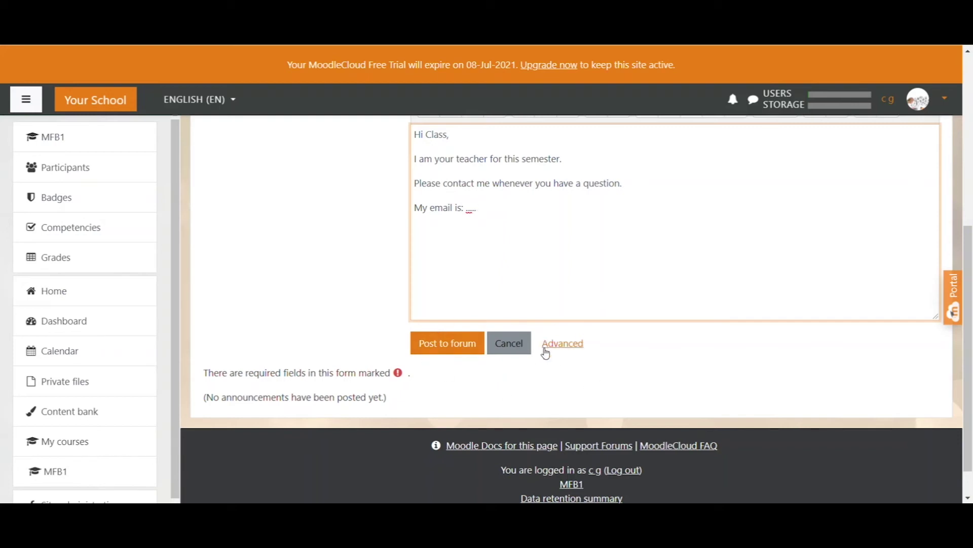
# - In the advanced post options, enable no editing-time delay notifications and pin the announcement
pyautogui.click(563, 345)
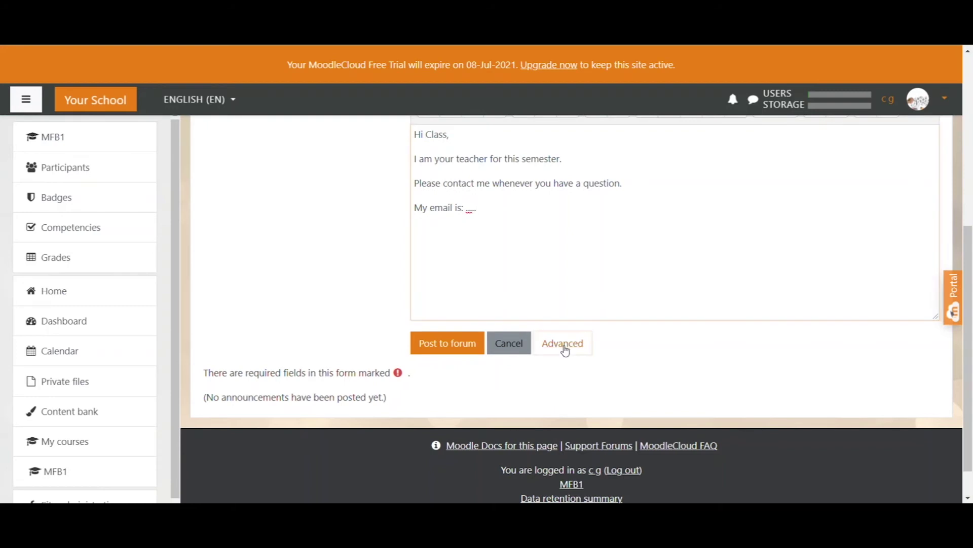
pyautogui.scroll(-10, 355, 322)
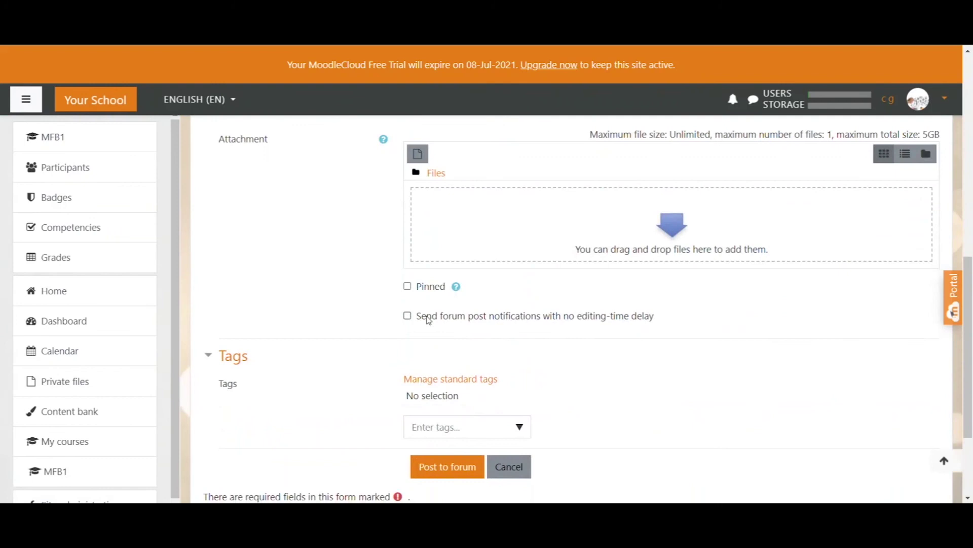
pyautogui.moveTo(426, 316); pyautogui.dragTo(654, 318)
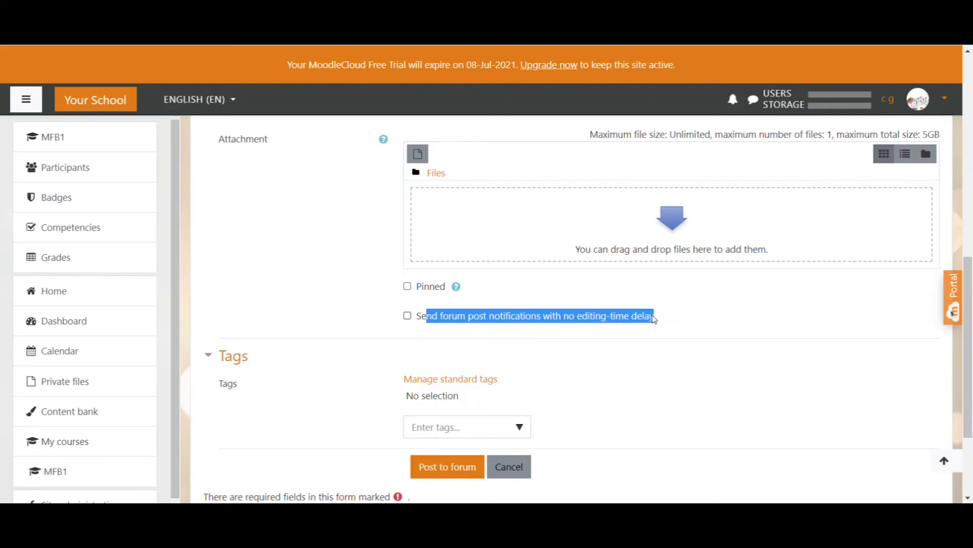
pyautogui.click(408, 315)
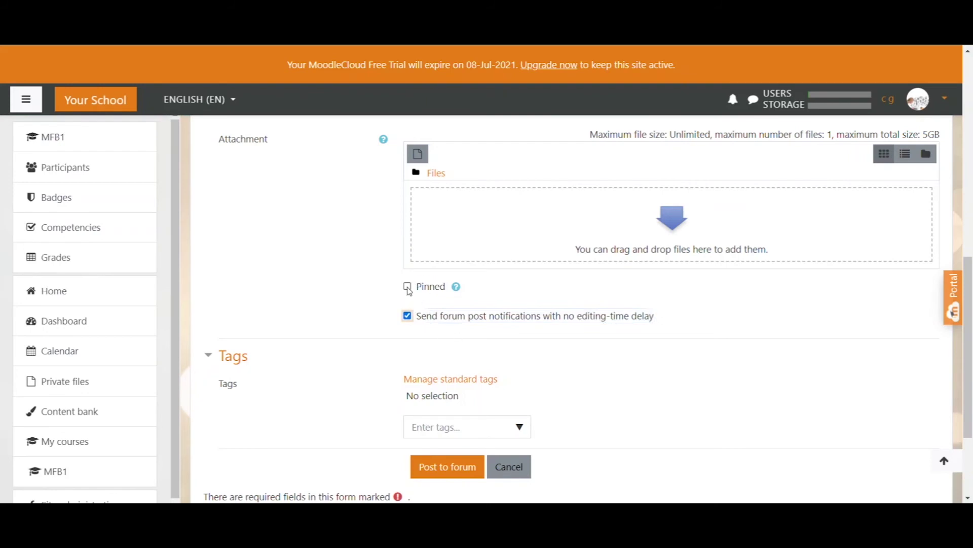
pyautogui.click(409, 286)
pyautogui.scroll(-1, 376, 295)
# - Post the welcome announcement, then post a test topic with subject and message 'Ik'
pyautogui.click(445, 404)
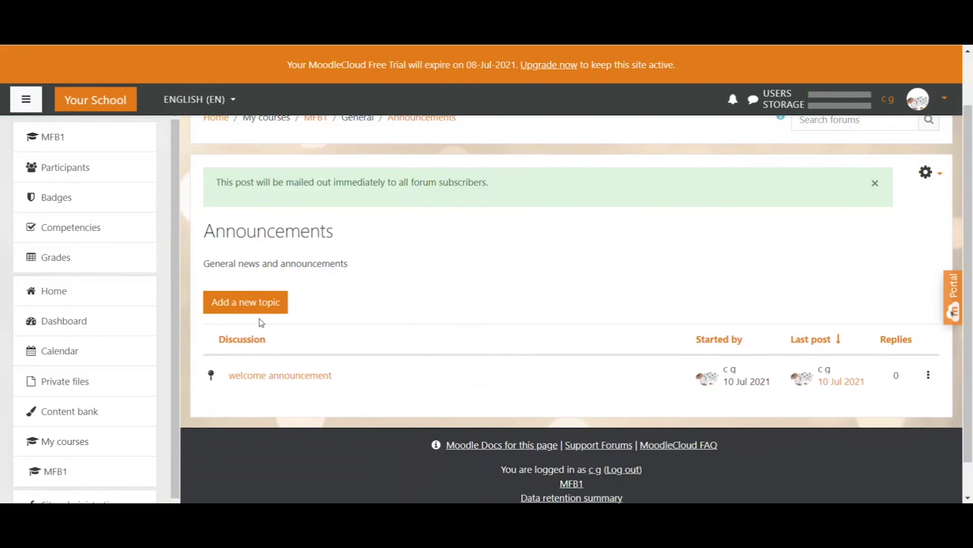
pyautogui.click(255, 308)
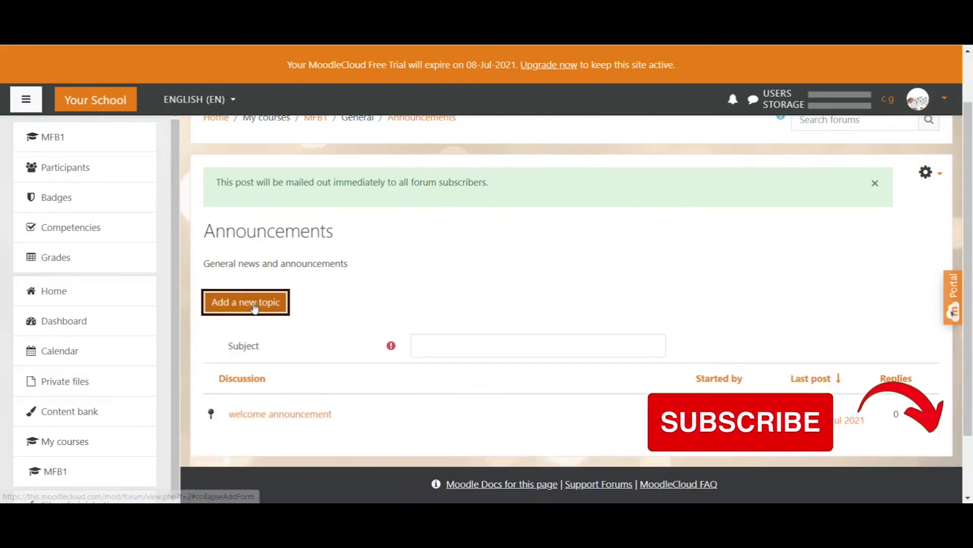
pyautogui.click(428, 341)
pyautogui.write('Ik')
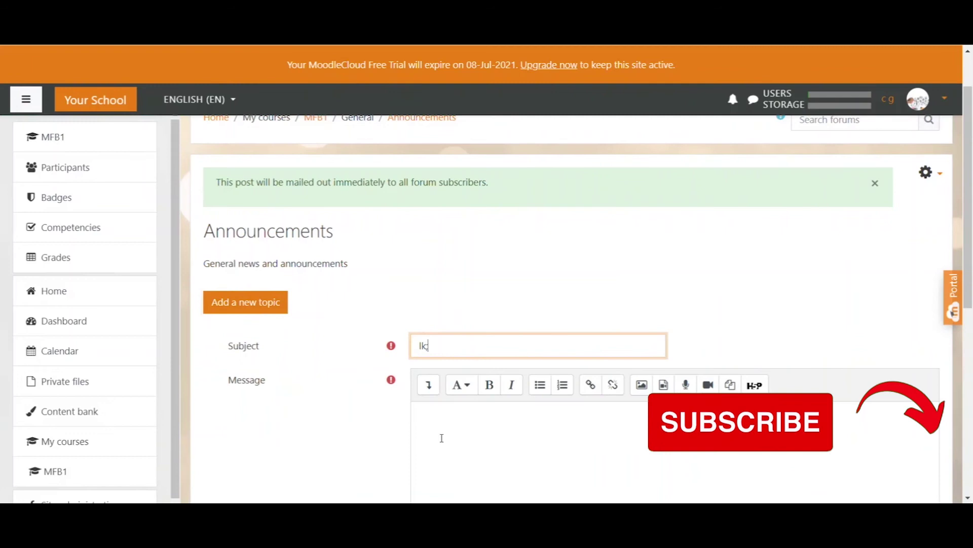
pyautogui.click(441, 438)
pyautogui.write('Ik;')
pyautogui.scroll(-5, 306, 373)
pyautogui.click(446, 247)
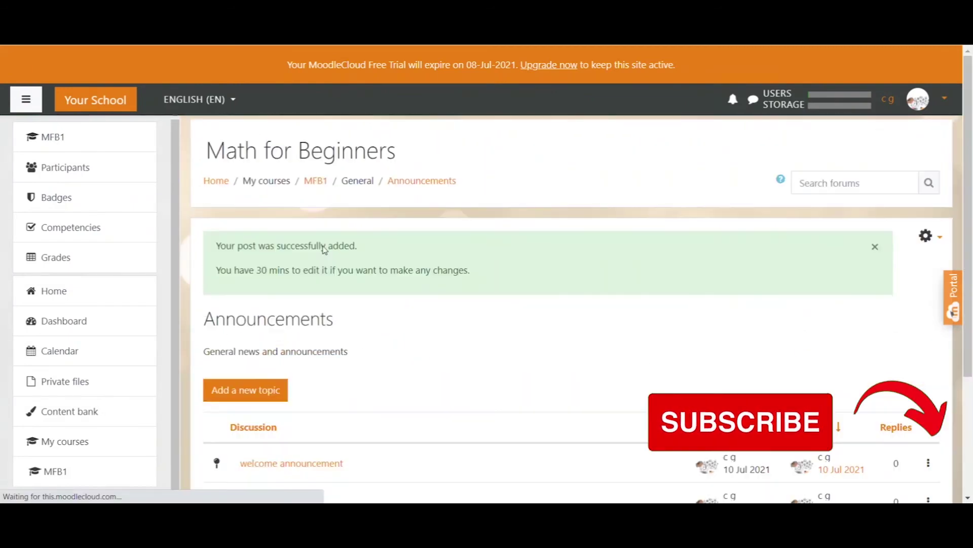
# - Post another quick test topic with the message 'l;l'
pyautogui.scroll(-3, 249, 416)
pyautogui.click(245, 223)
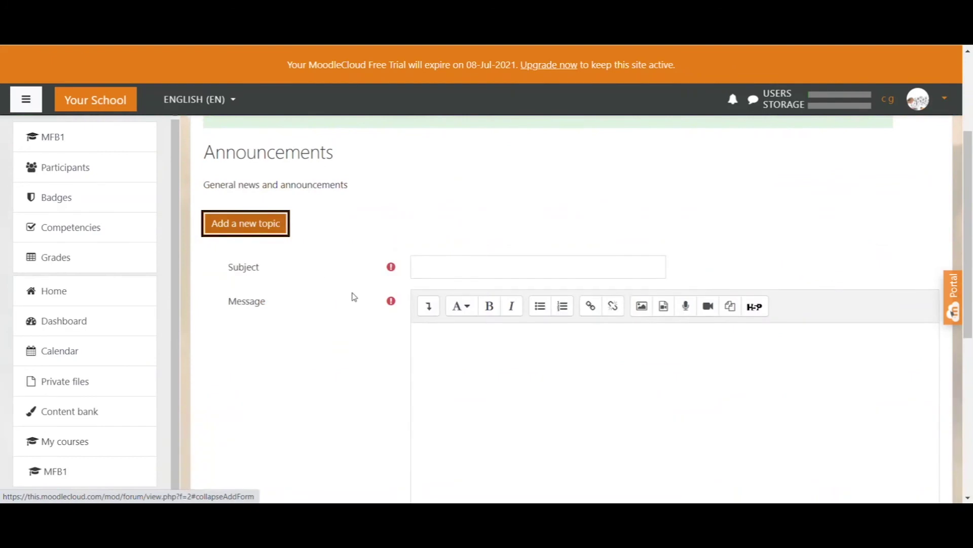
pyautogui.click(446, 269)
pyautogui.click(447, 387)
pyautogui.write('l;l')
pyautogui.scroll(-5, 433, 382)
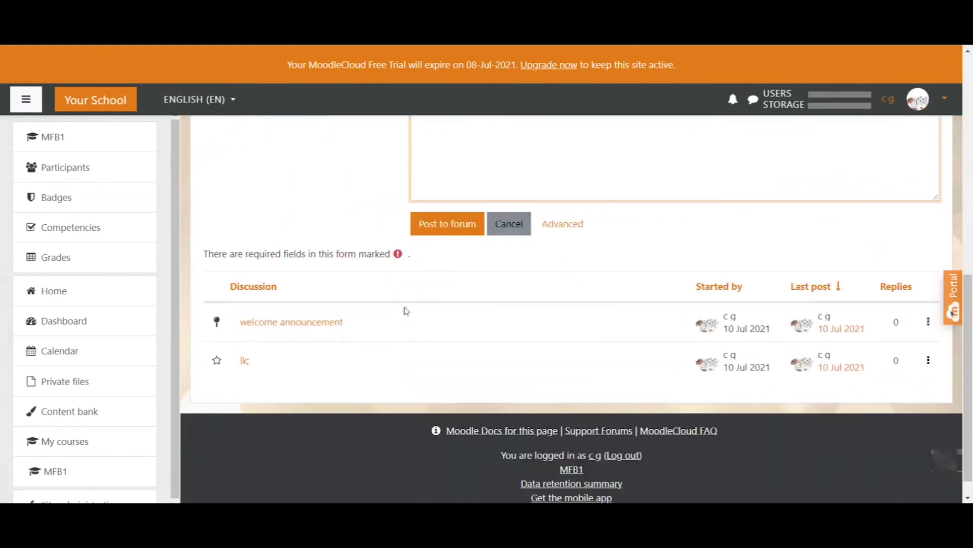
pyautogui.click(461, 228)
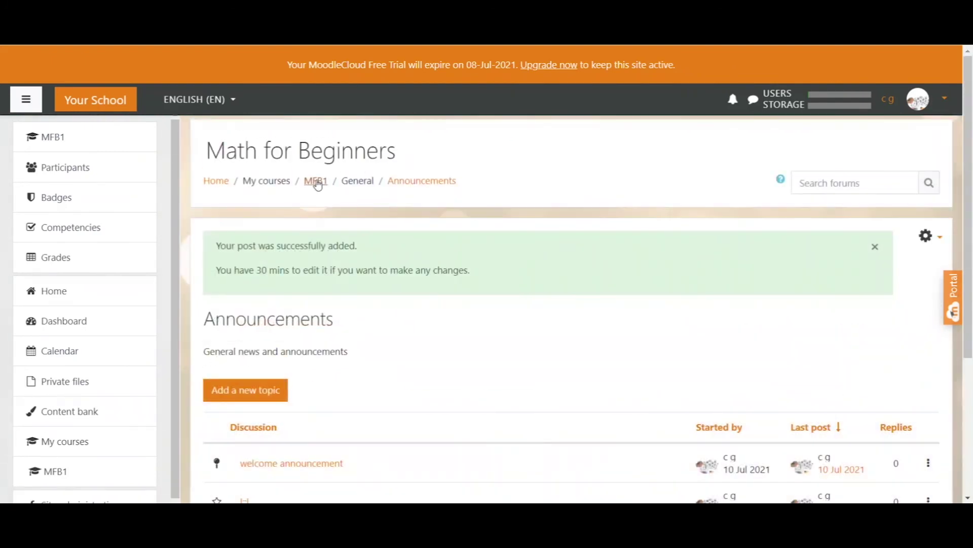
# - Return to the MFB1 course page and bring up the Add a block list
pyautogui.click(315, 181)
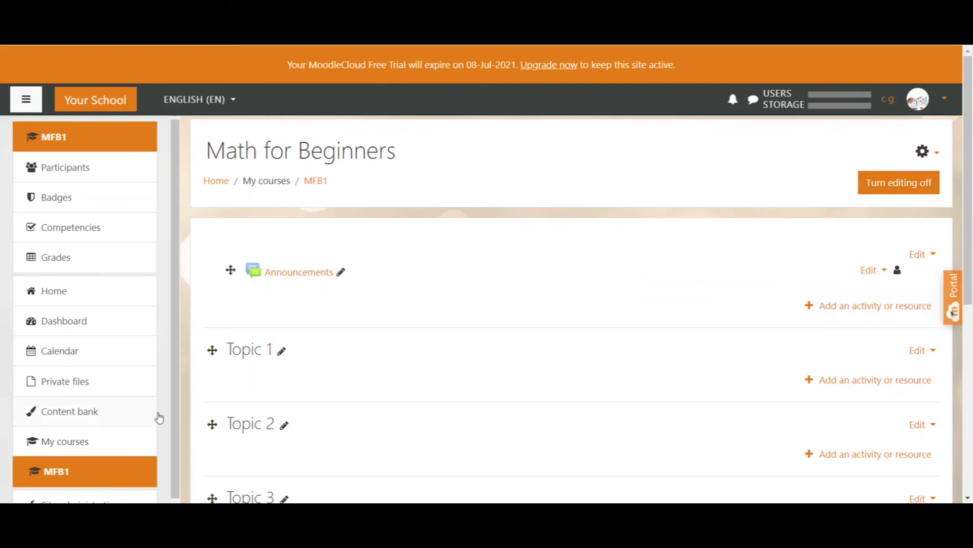
pyautogui.scroll(-1, 153, 441)
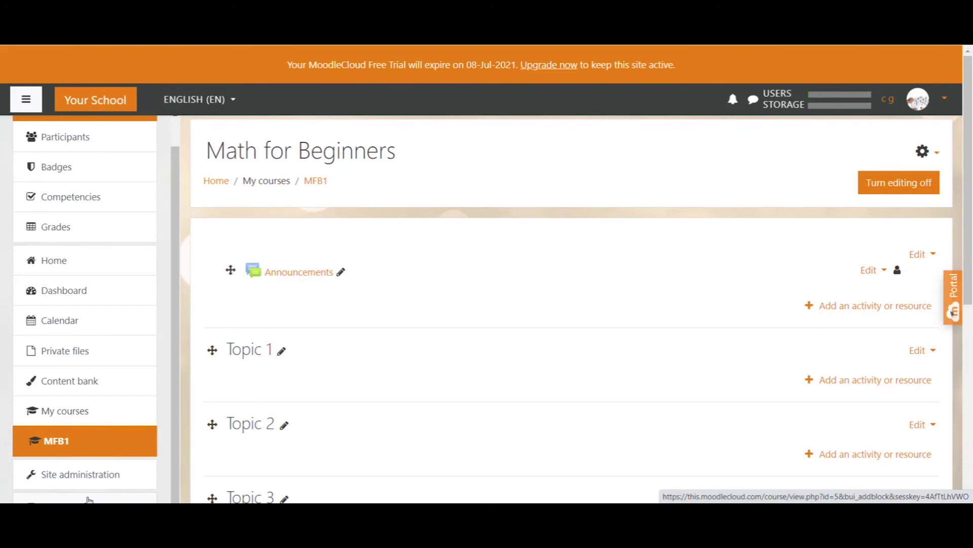
pyautogui.click(65, 499)
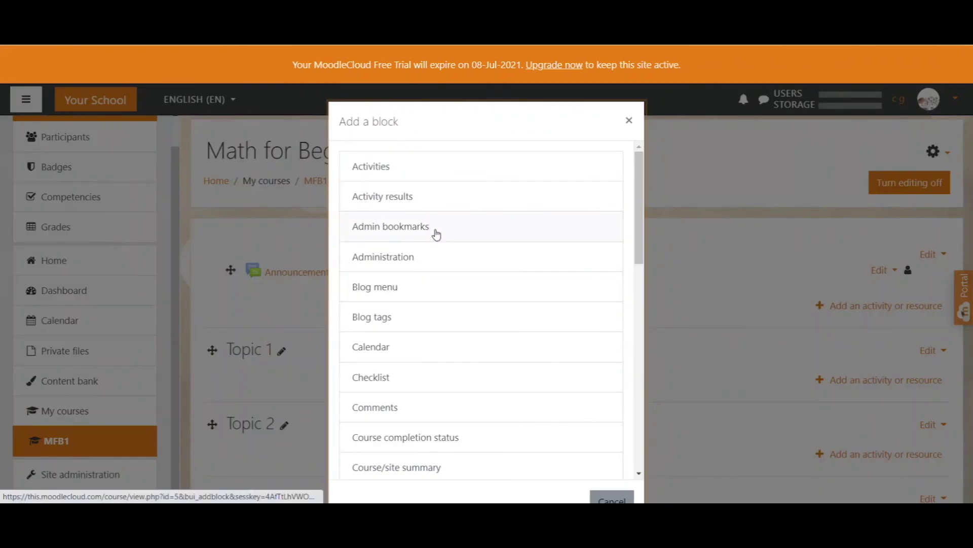
# - Pick Latest announcements from the Add a block list
pyautogui.scroll(-5, 440, 296)
pyautogui.click(427, 341)
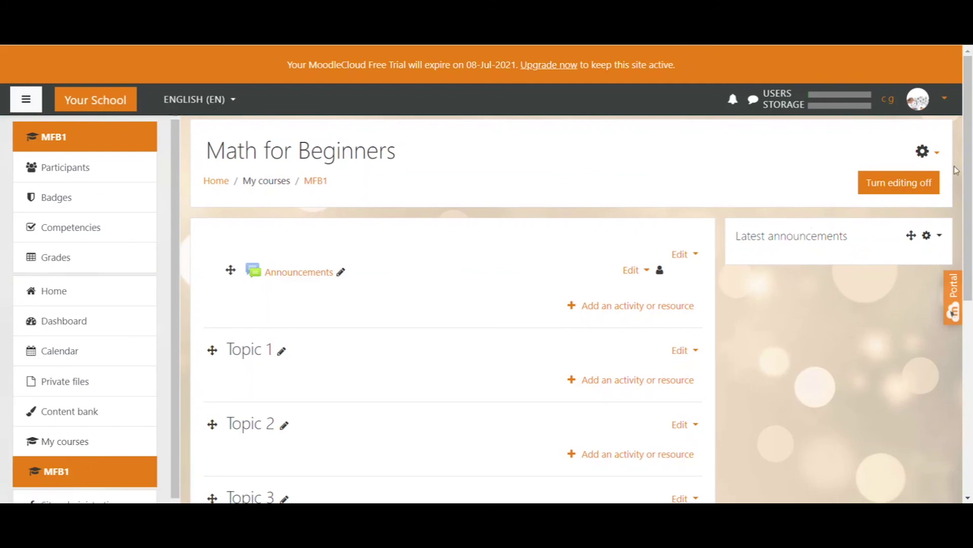
# - Open the course settings and expand the Appearance section
pyautogui.click(936, 155)
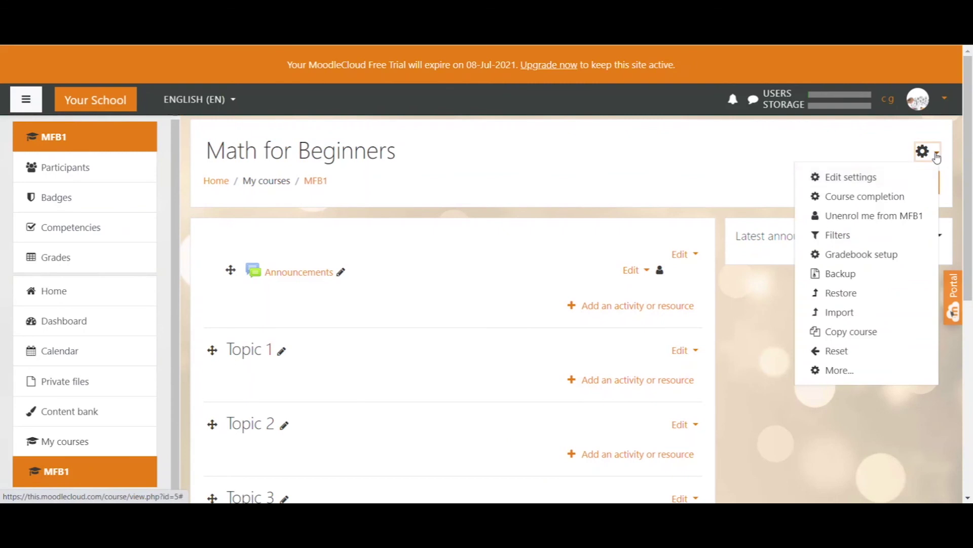
pyautogui.click(897, 176)
pyautogui.scroll(-10, 324, 315)
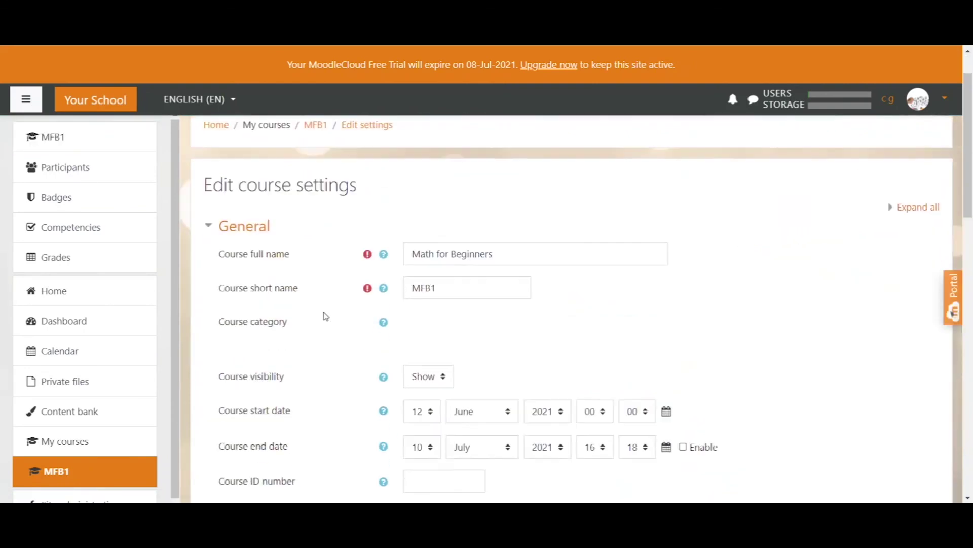
pyautogui.scroll(-3, 226, 190)
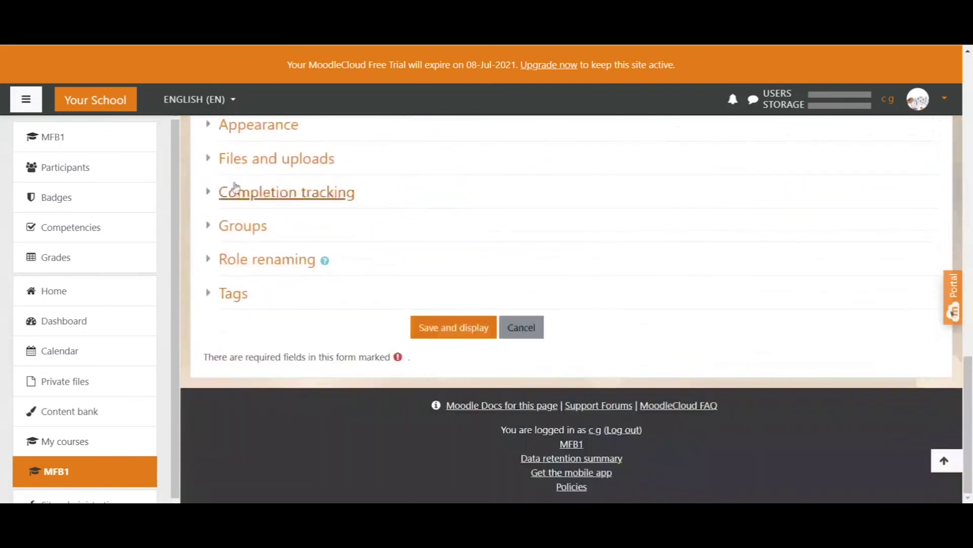
pyautogui.scroll(2, 223, 192)
pyautogui.click(211, 250)
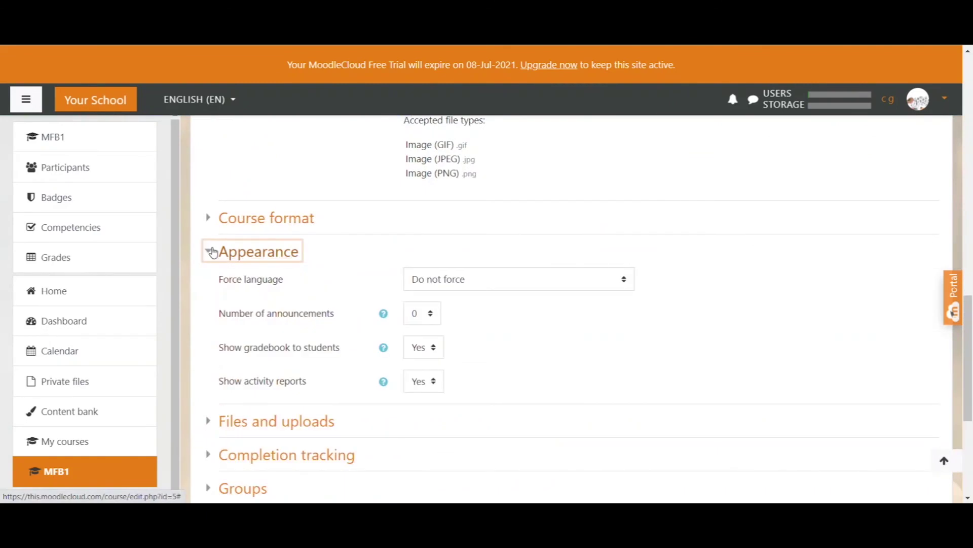
pyautogui.click(217, 312)
pyautogui.doubleClick(272, 315)
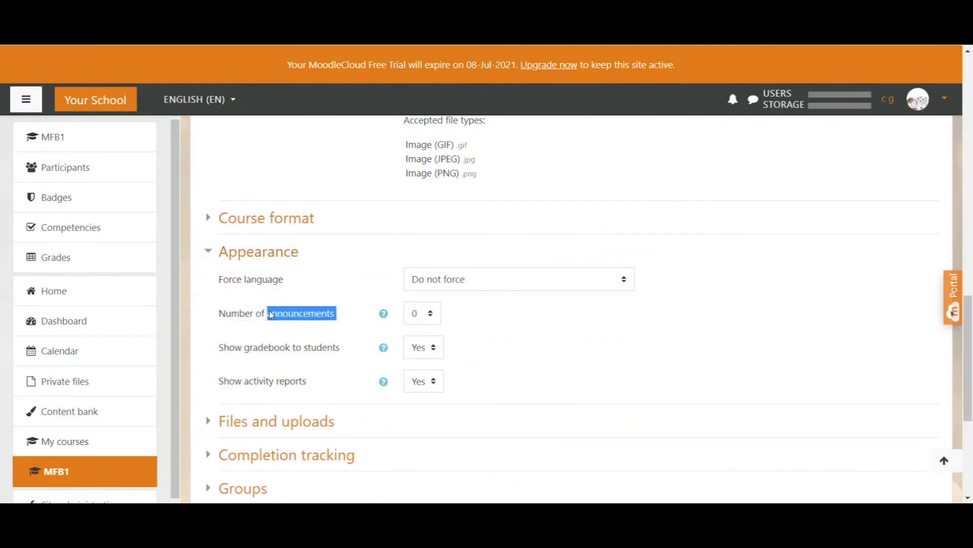
pyautogui.moveTo(272, 314); pyautogui.dragTo(223, 312)
pyautogui.click(213, 314)
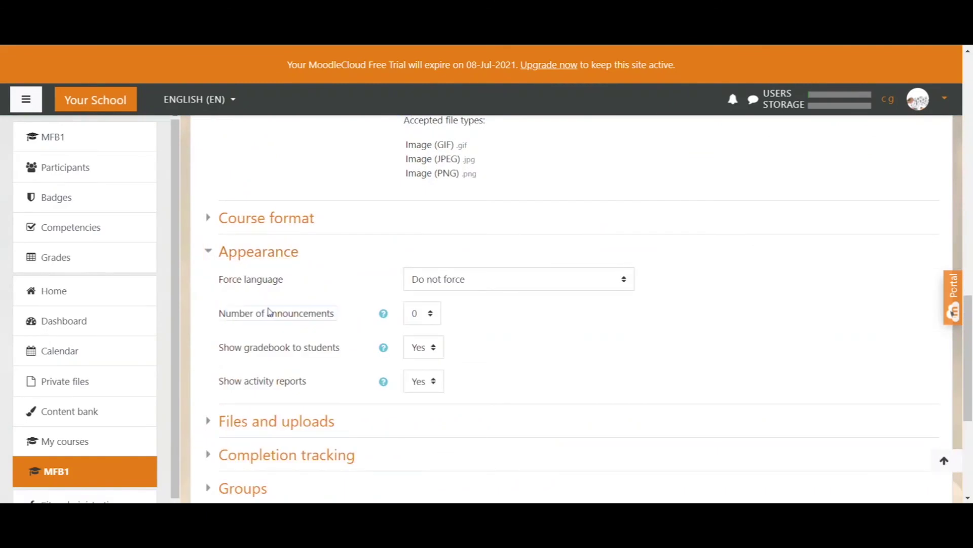
# - Set Number of announcements to 2 and save and display the course
pyautogui.click(432, 321)
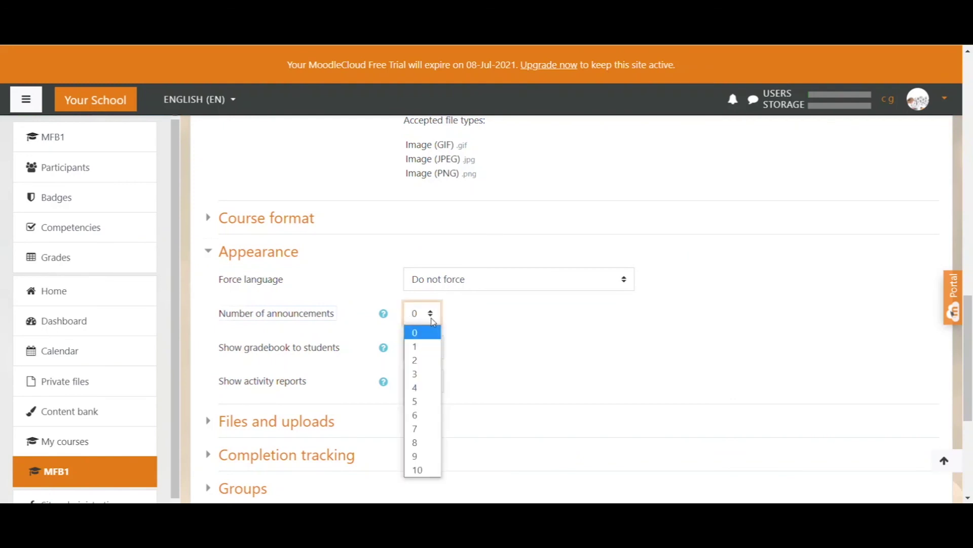
pyautogui.click(420, 360)
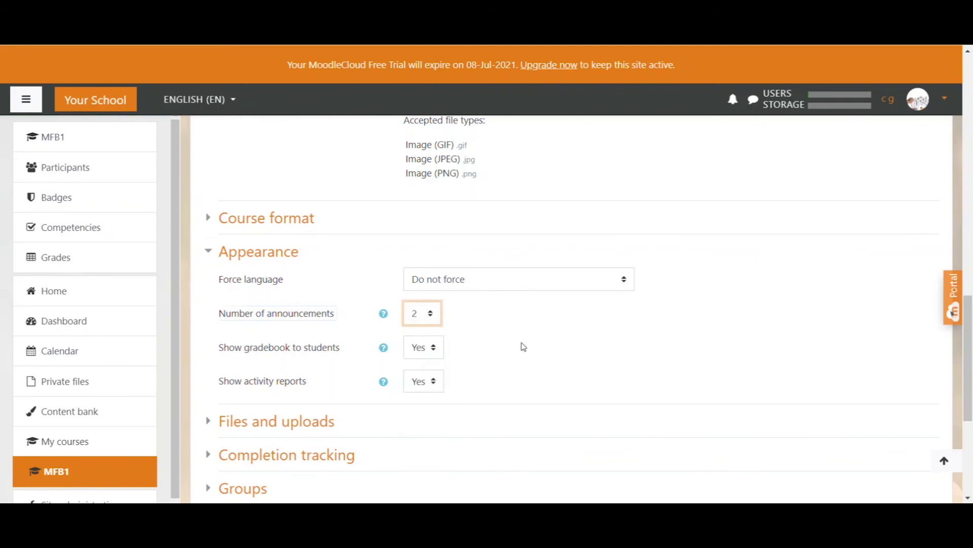
pyautogui.scroll(-5, 543, 324)
pyautogui.click(442, 334)
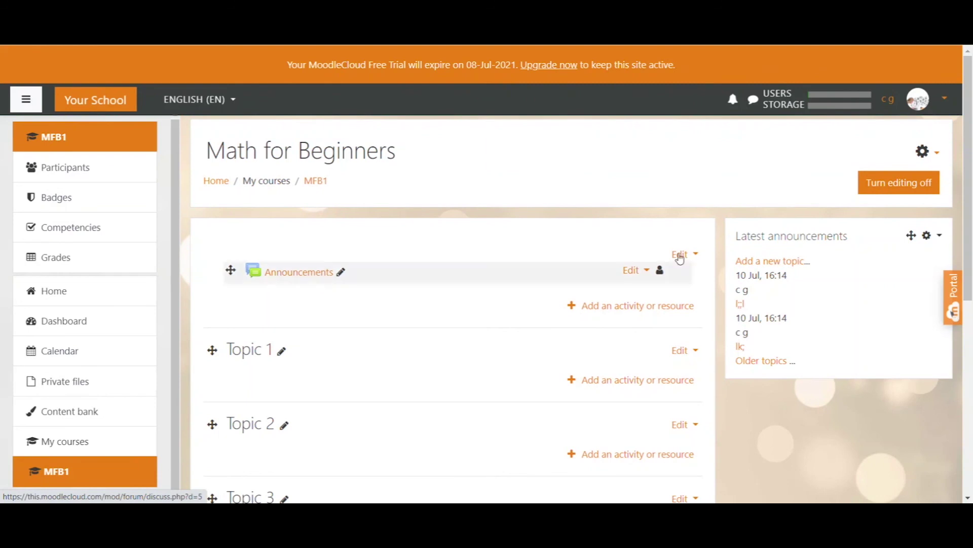
pyautogui.click(298, 274)
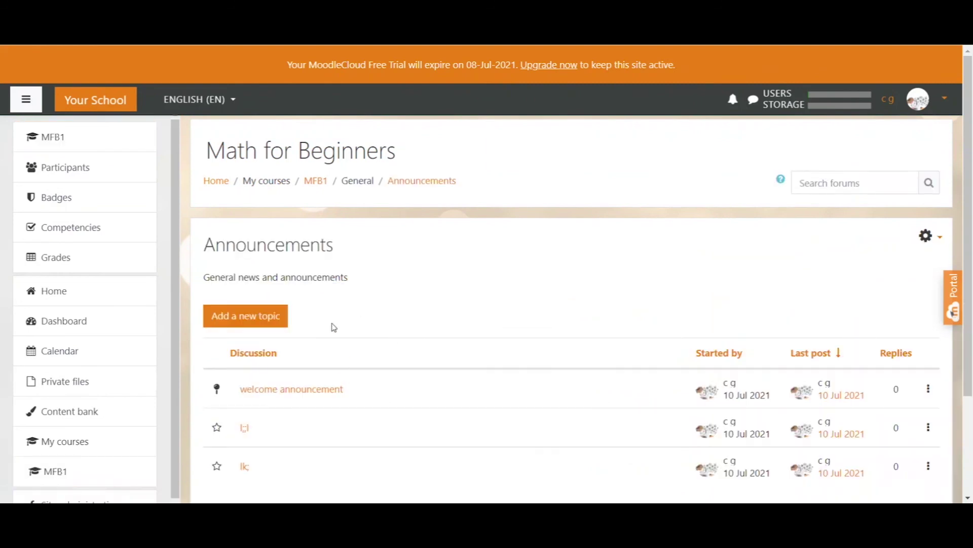
pyautogui.click(315, 181)
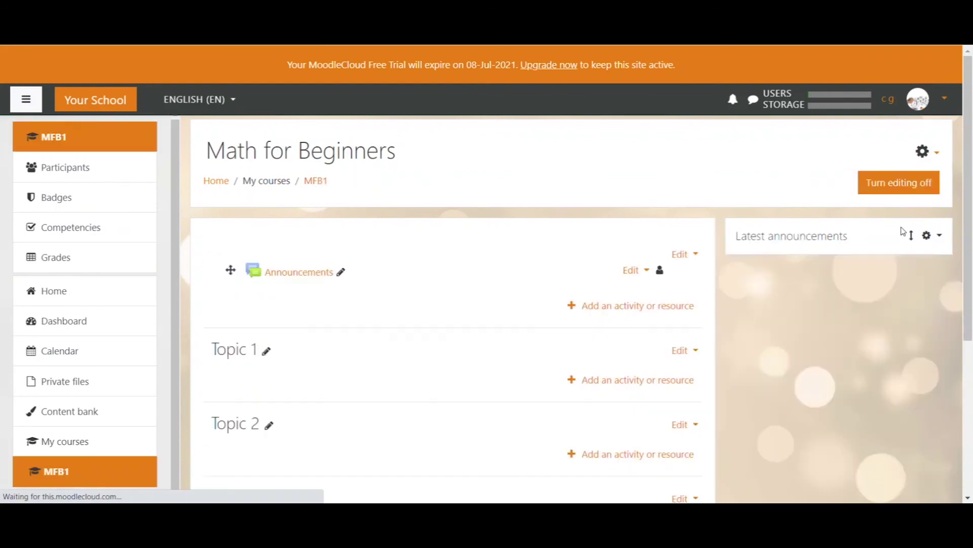
pyautogui.click(926, 151)
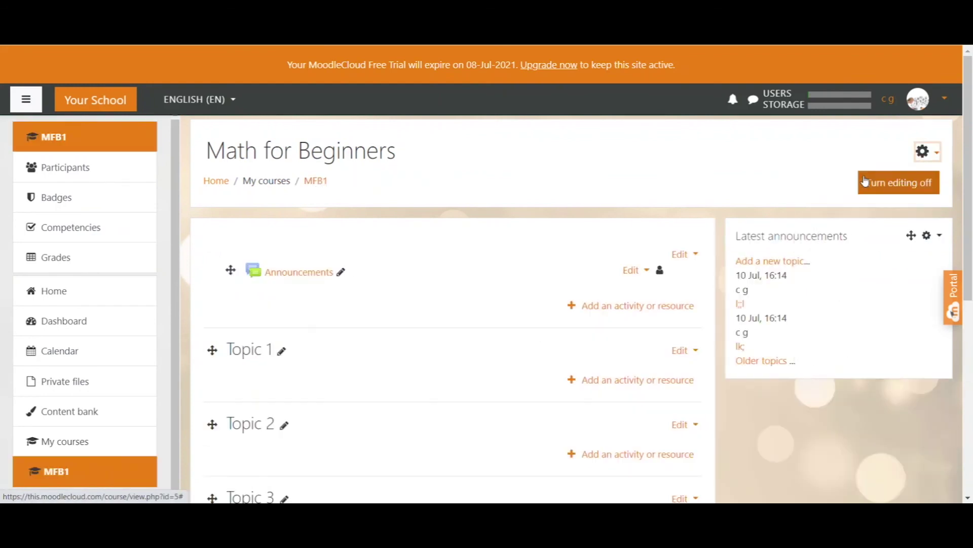
# - Under Appearance, change Number of announcements to 5 and save and display
pyautogui.scroll(-15, 347, 338)
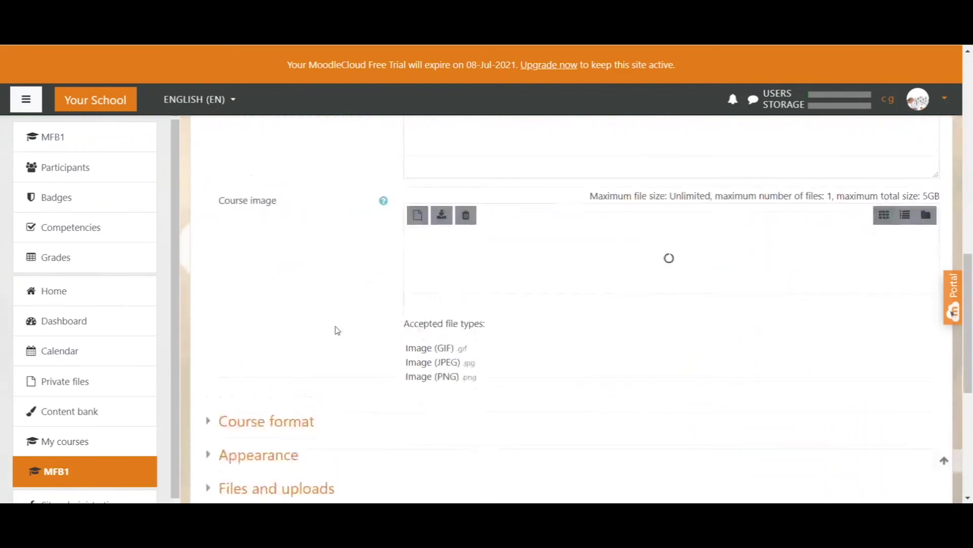
pyautogui.click(215, 291)
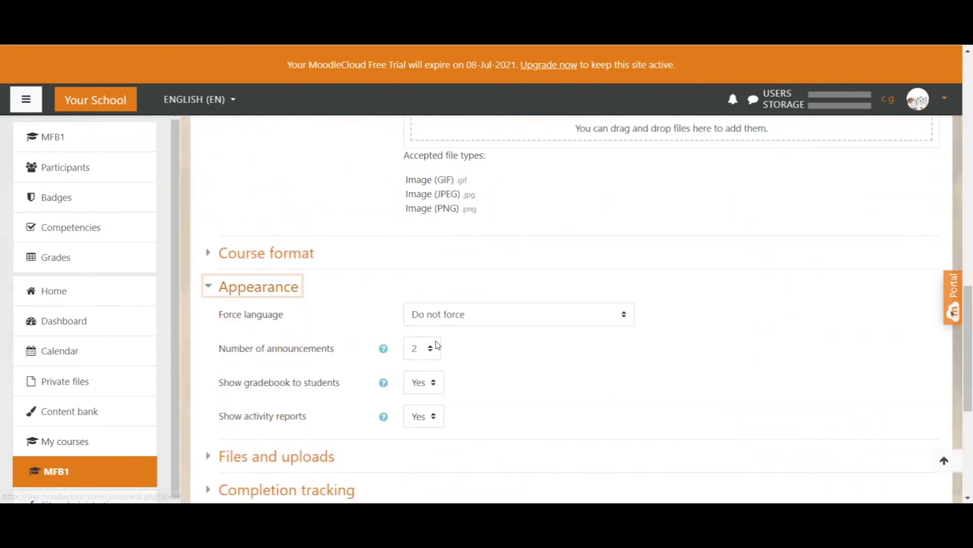
pyautogui.click(434, 354)
pyautogui.click(421, 260)
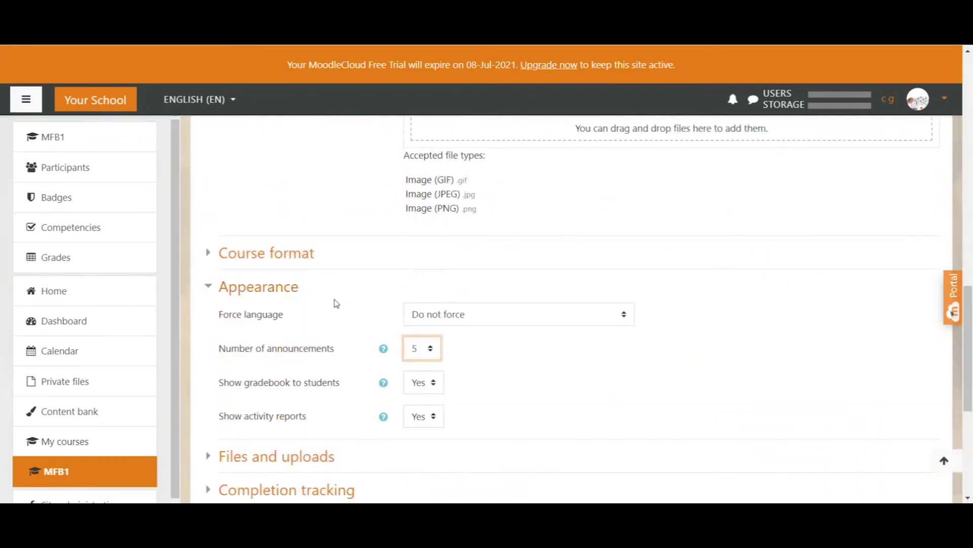
pyautogui.scroll(-5, 438, 343)
pyautogui.click(451, 330)
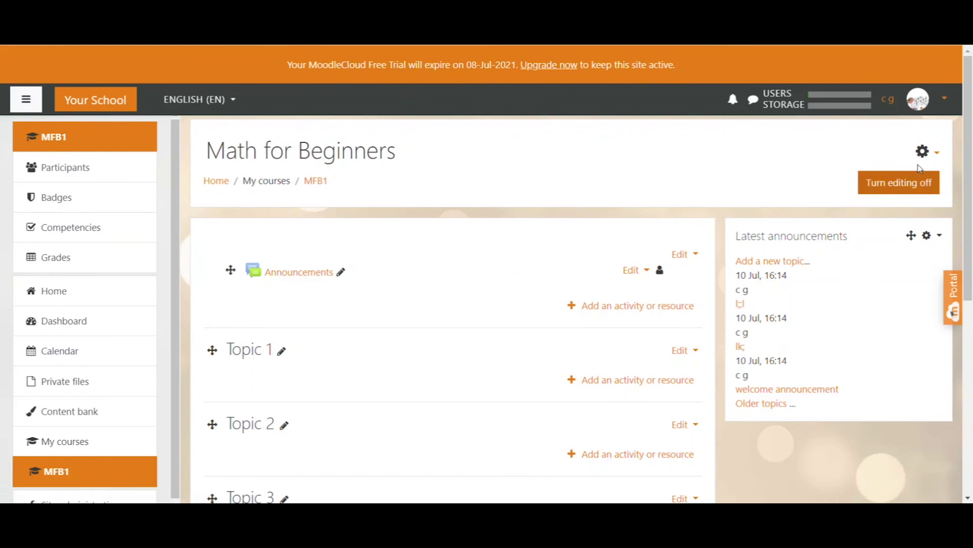
# - Turn editing off on the Math for Beginners course page
pyautogui.click(910, 185)
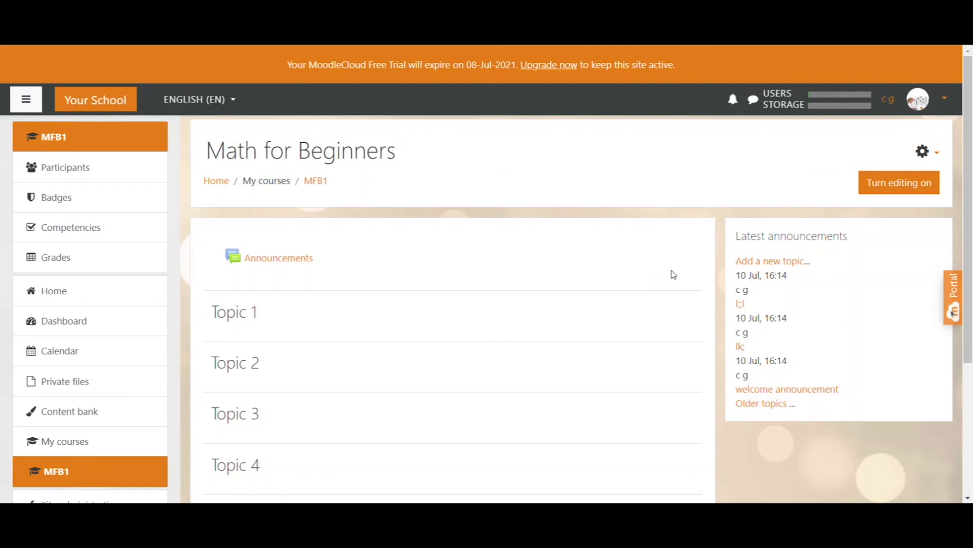
# - In Edit settings, set Appearance's Number of announcements to 0 and save and display
pyautogui.click(922, 161)
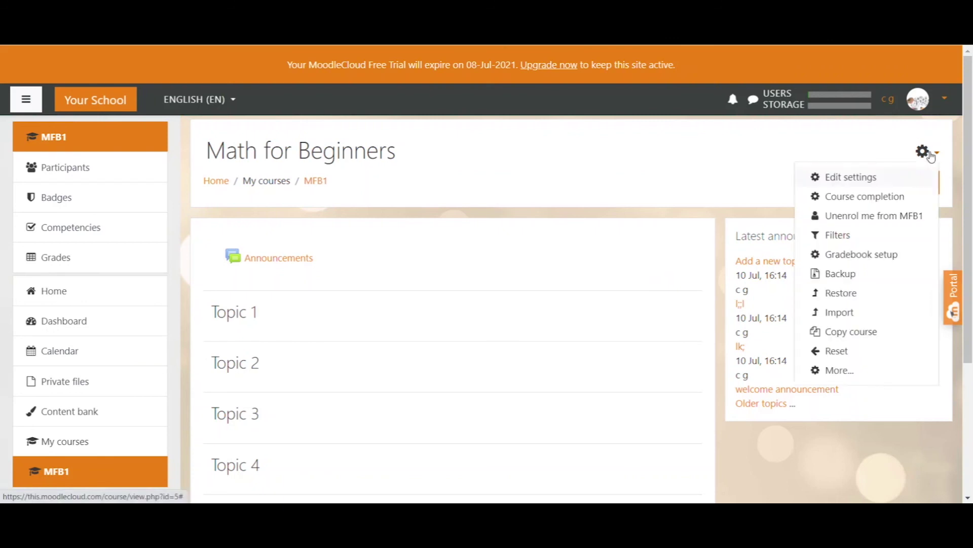
pyautogui.click(864, 178)
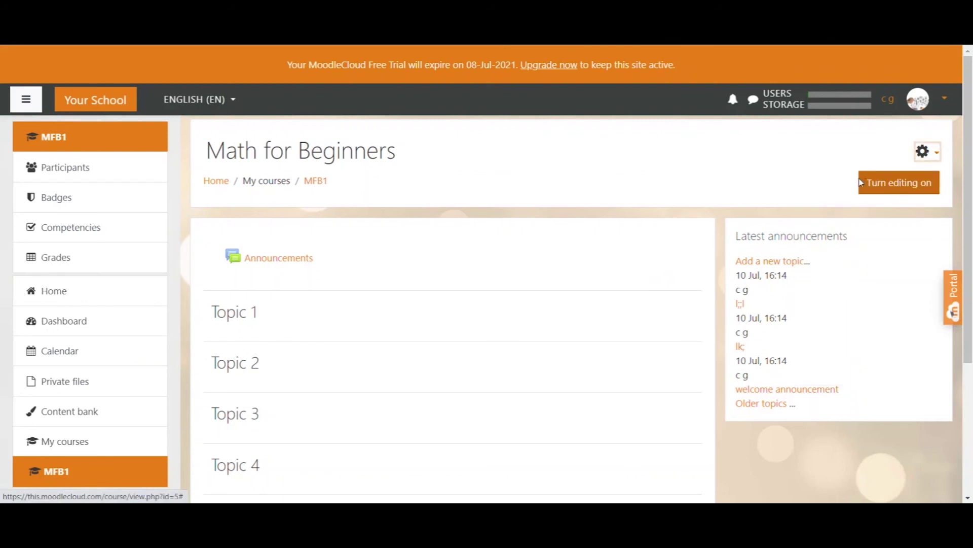
pyautogui.scroll(-15, 685, 228)
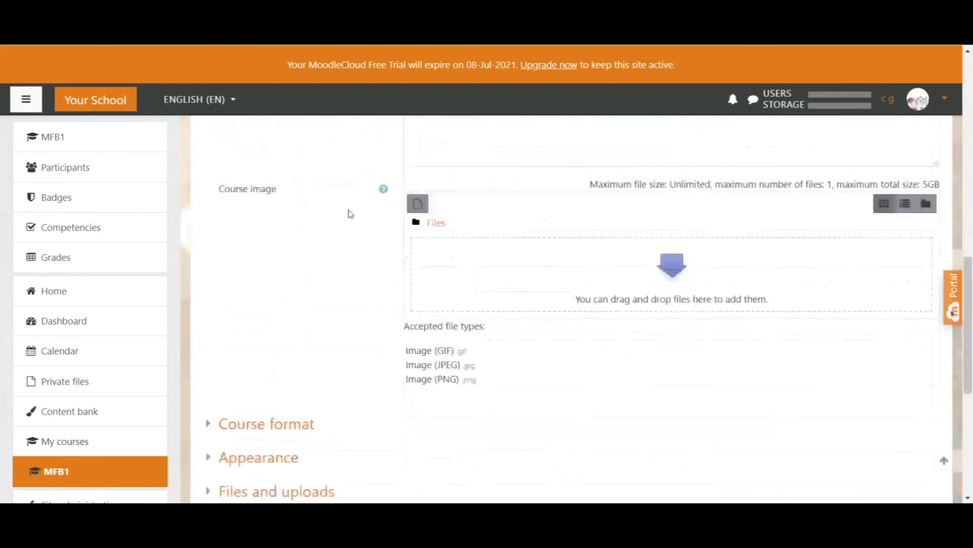
pyautogui.click(218, 239)
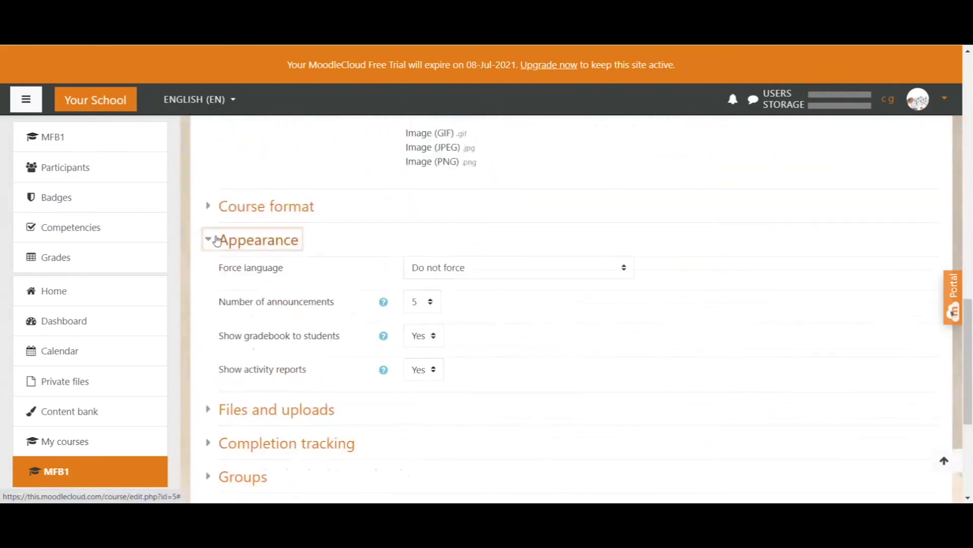
pyautogui.click(429, 302)
pyautogui.click(426, 320)
pyautogui.scroll(-5, 546, 317)
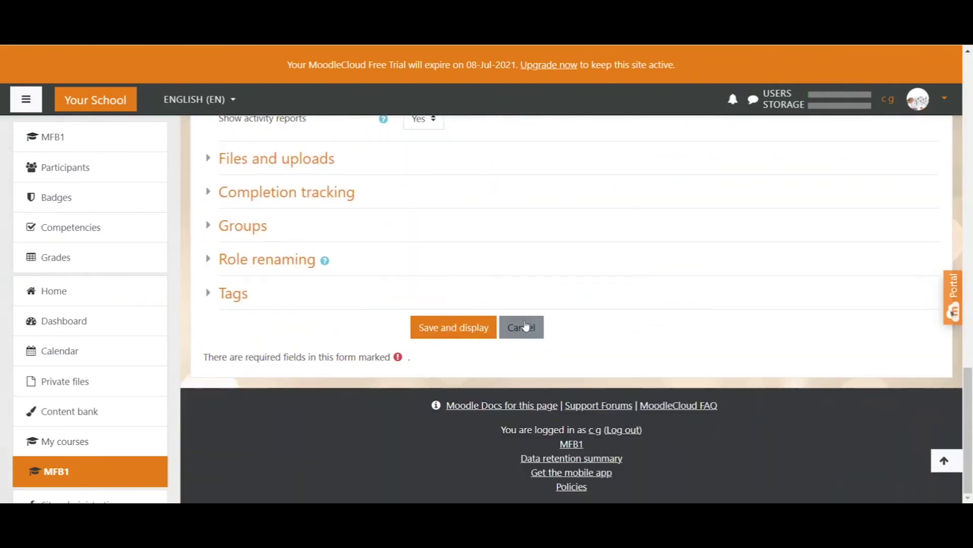
pyautogui.click(457, 327)
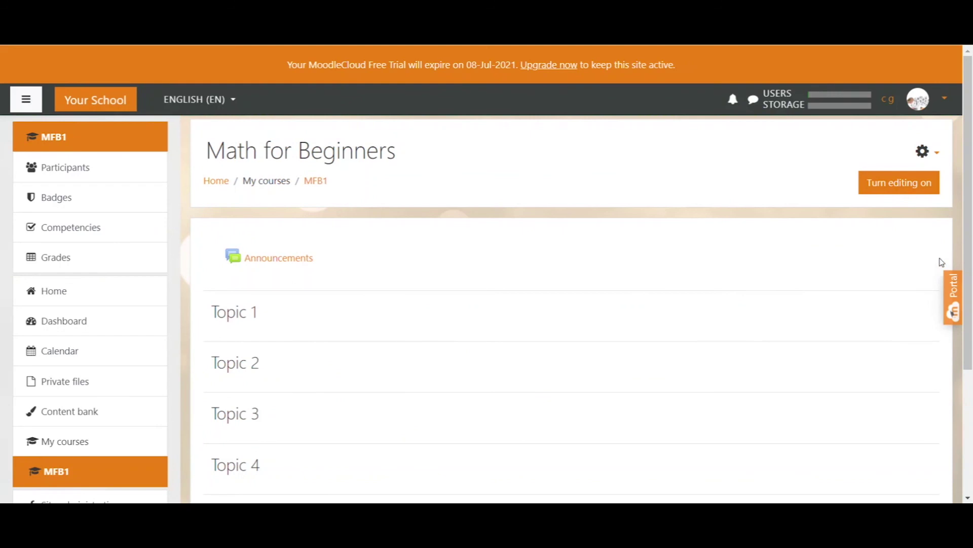
# - With editing on, set the Math for Beginners Announcements forum to Hide so students cannot see it
pyautogui.click(910, 185)
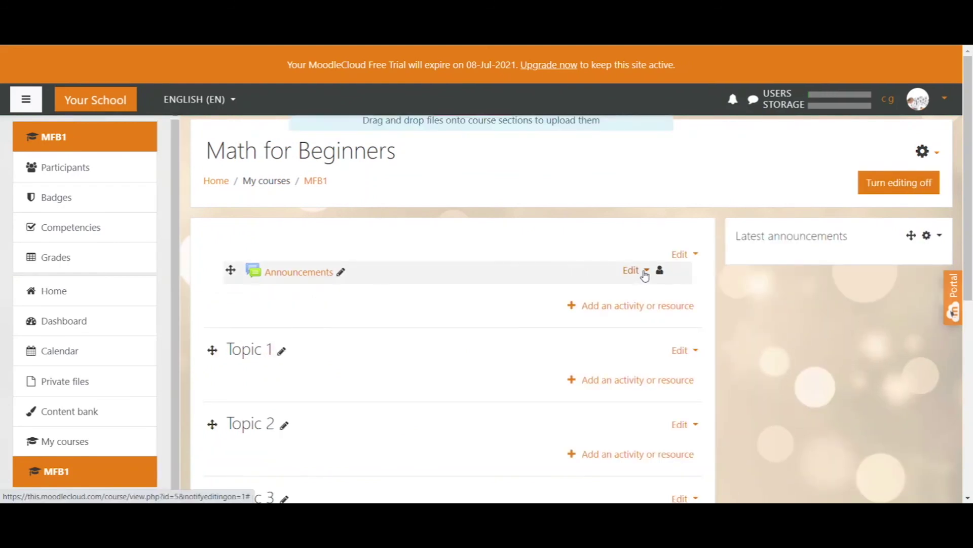
pyautogui.click(645, 272)
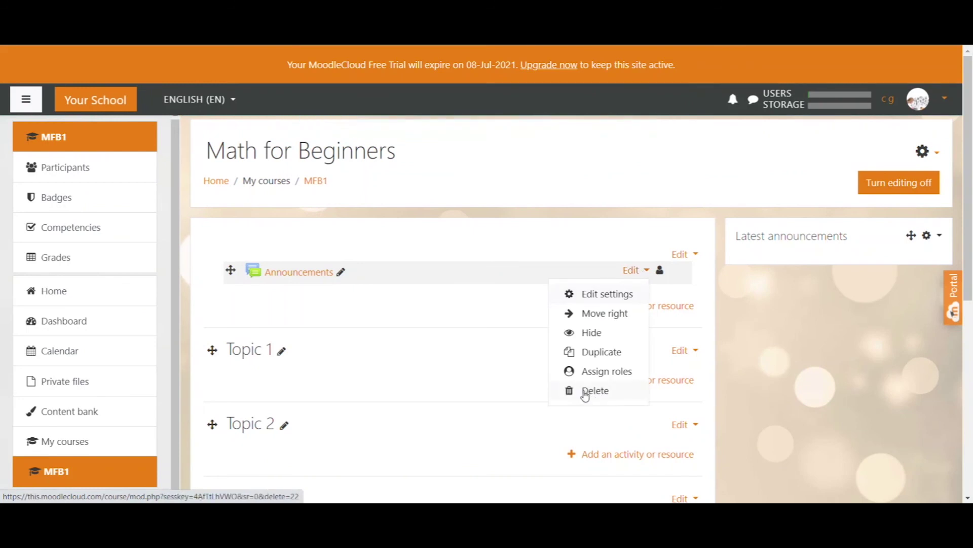
pyautogui.click(593, 333)
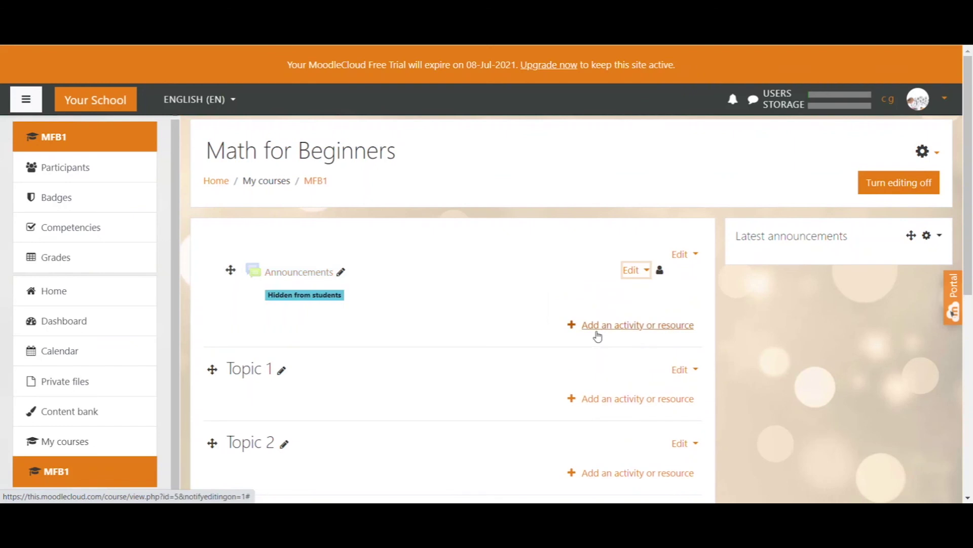